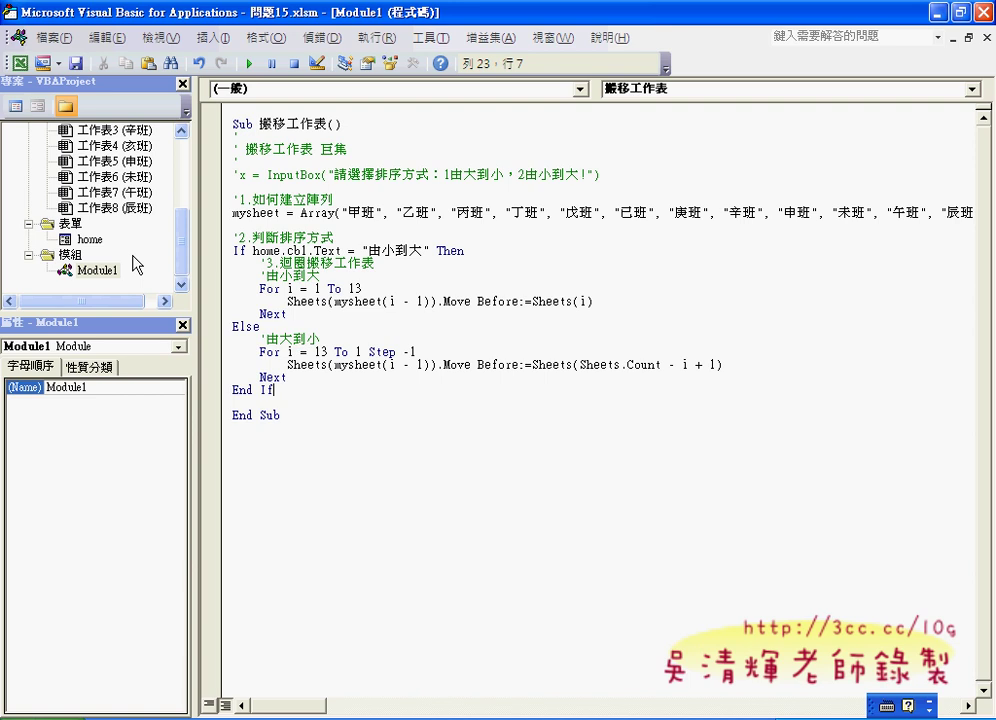
Review the home sorting form in the designer, then minimize the VBA editor
double_click(89, 239)
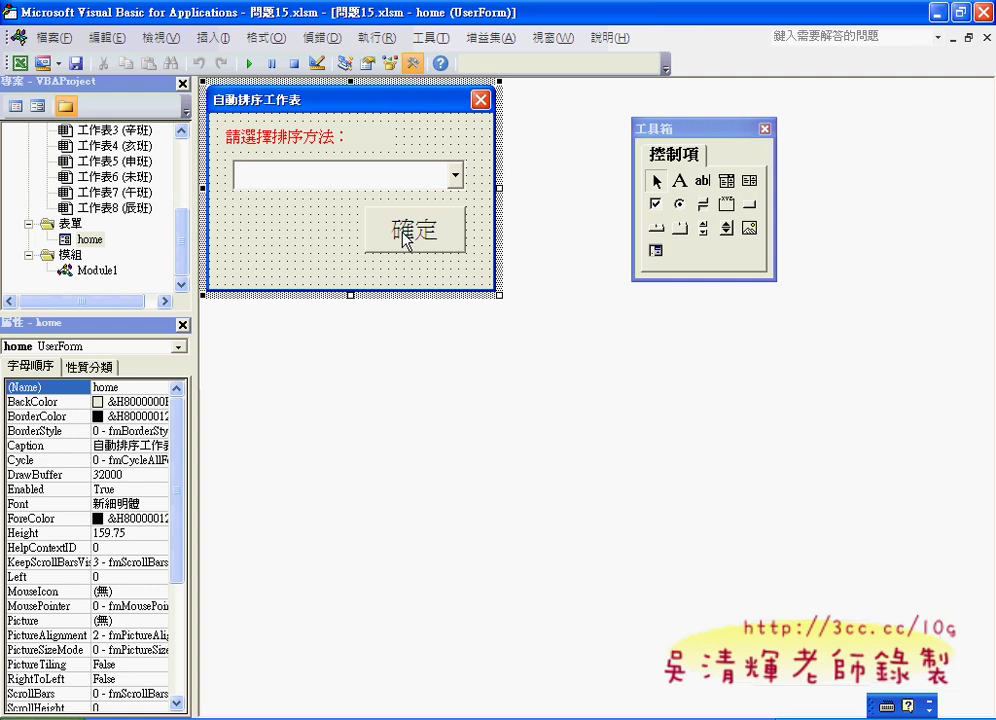
click(938, 12)
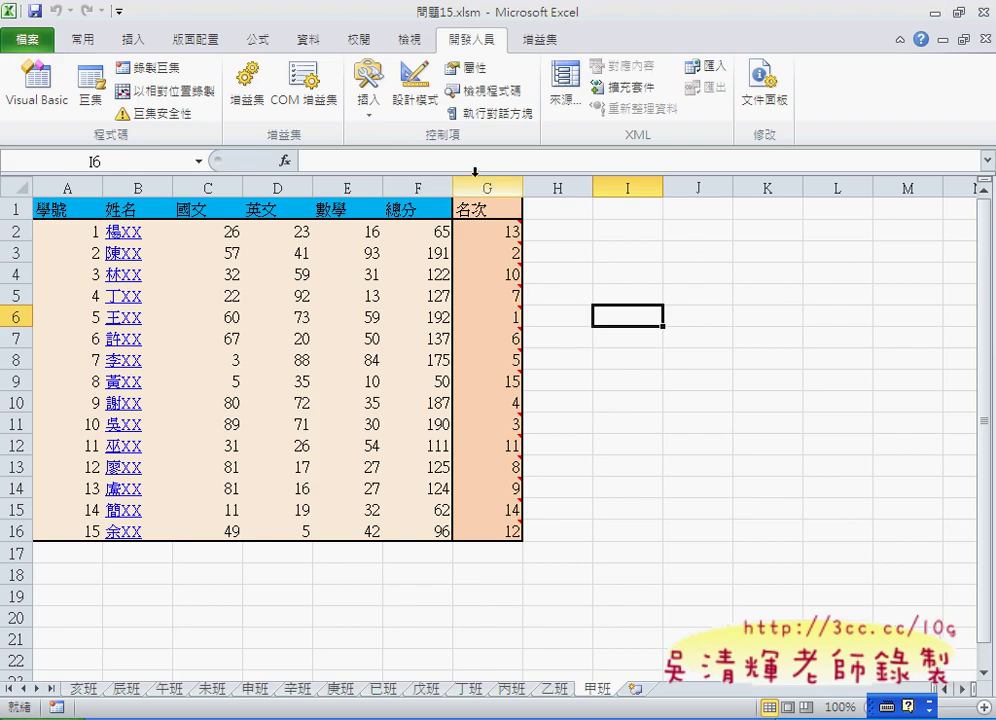
Compare Insert Shapes with Developer form controls and pick the rounded rectangle shape
click(128, 42)
click(247, 77)
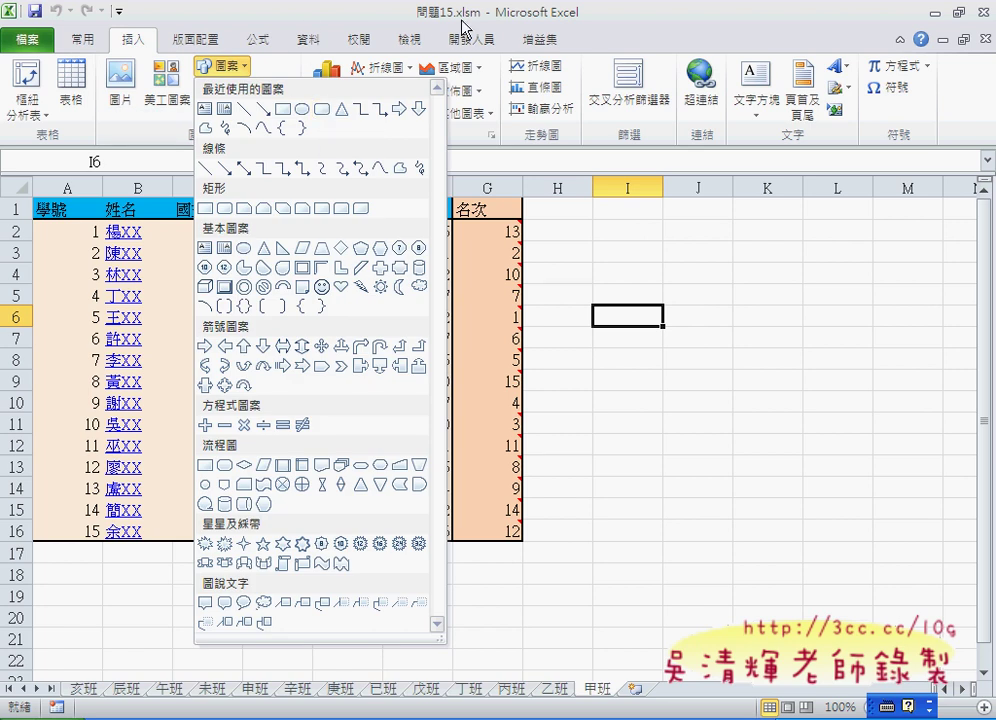
click(478, 45)
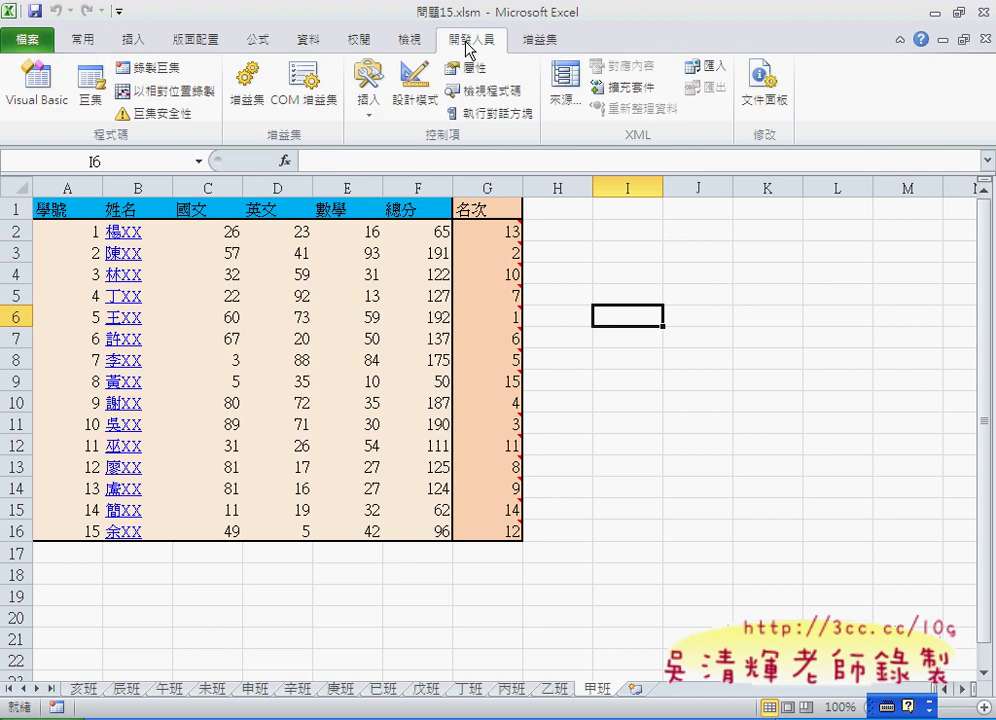
click(368, 108)
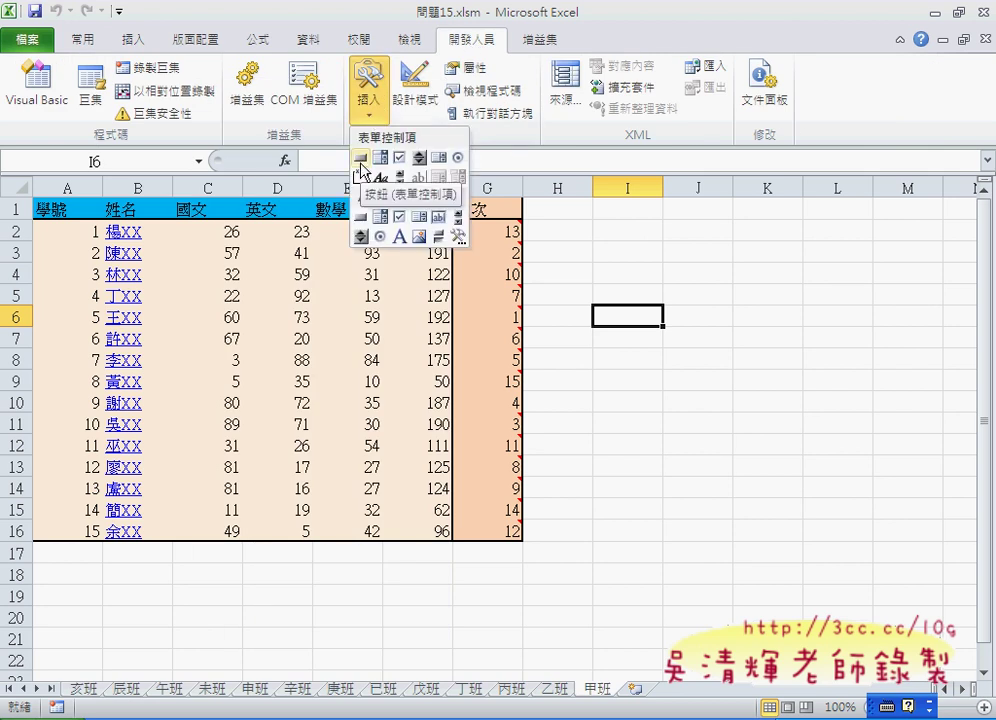
click(110, 40)
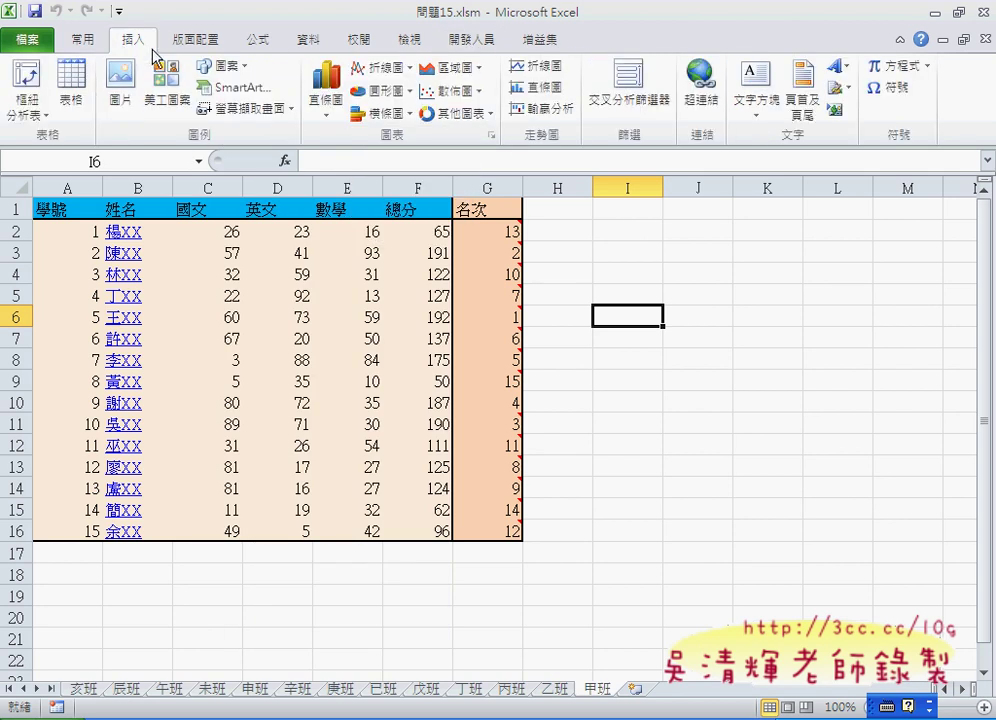
click(228, 67)
click(302, 108)
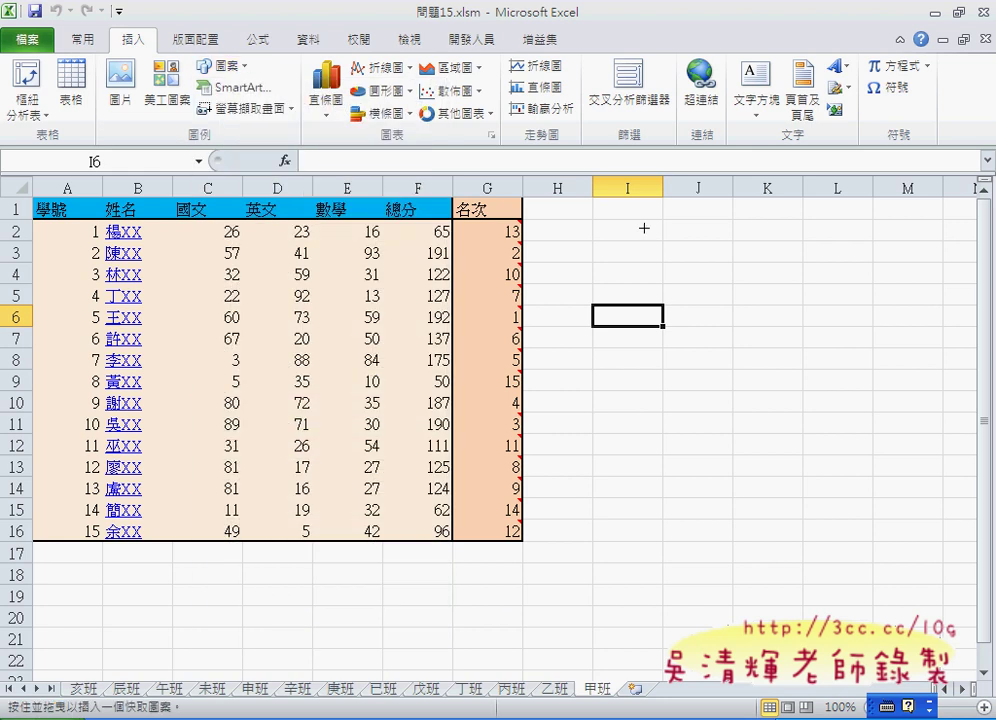
Draw a rounded rectangle across I2–J2 and give it a light-green shape style
drag(614, 218, 705, 244)
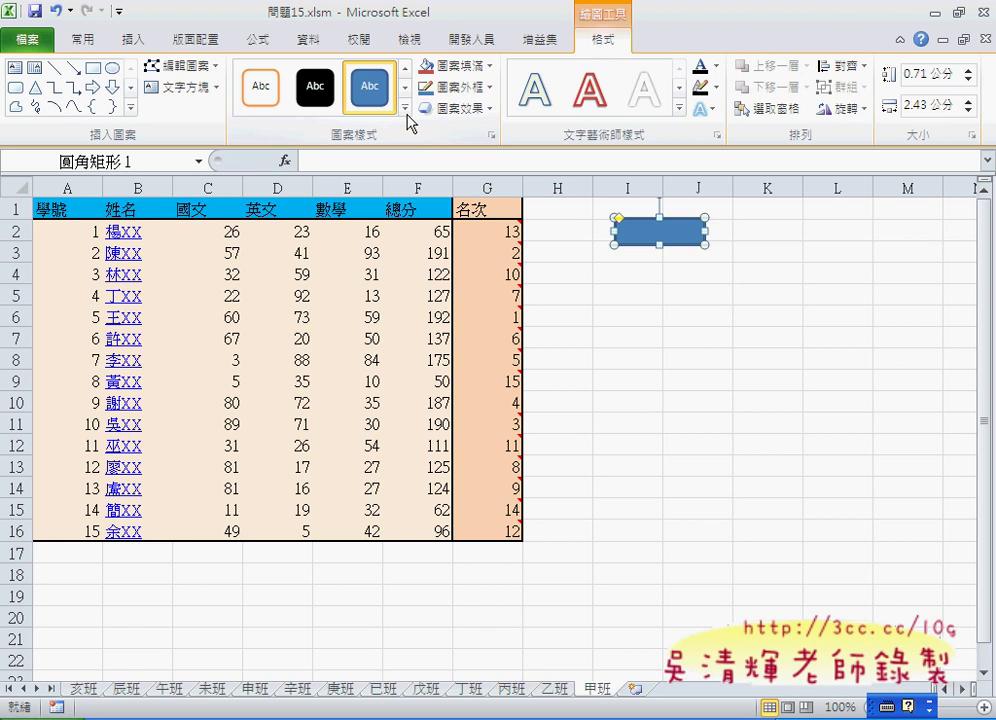
click(405, 108)
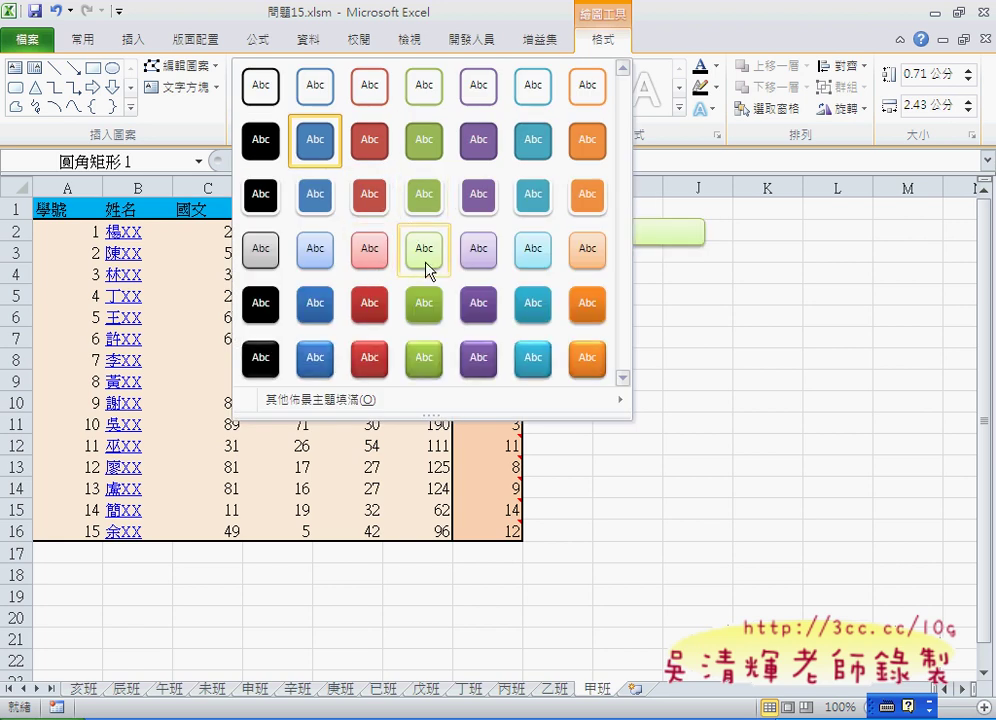
click(424, 197)
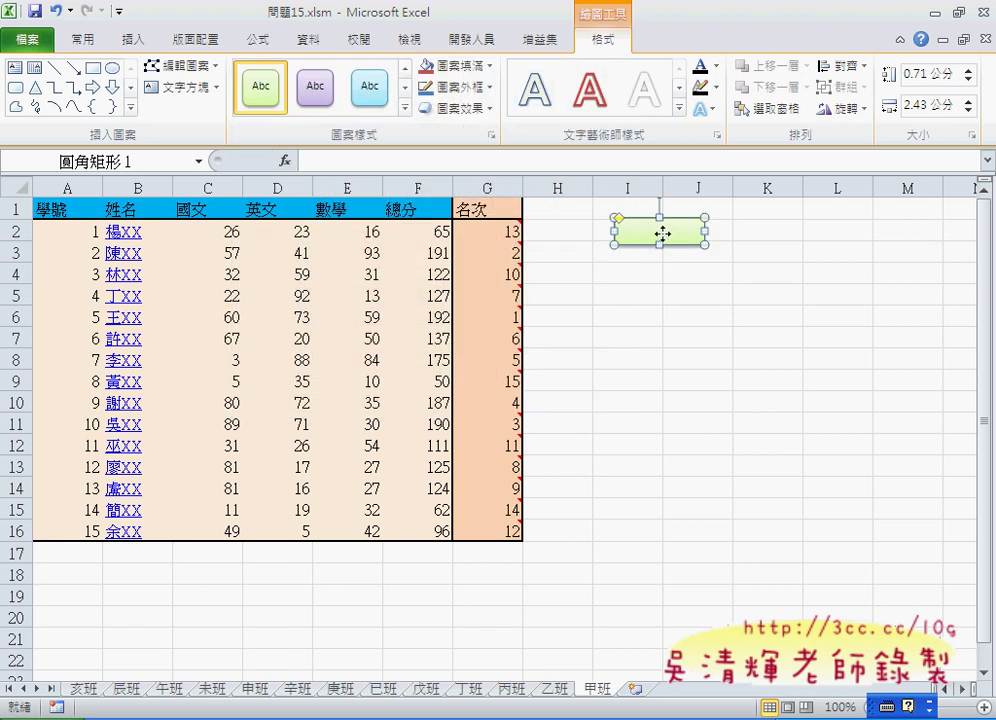
Start editing the rectangle's text with centre alignment
right_click(661, 237)
click(725, 346)
click(84, 40)
click(364, 105)
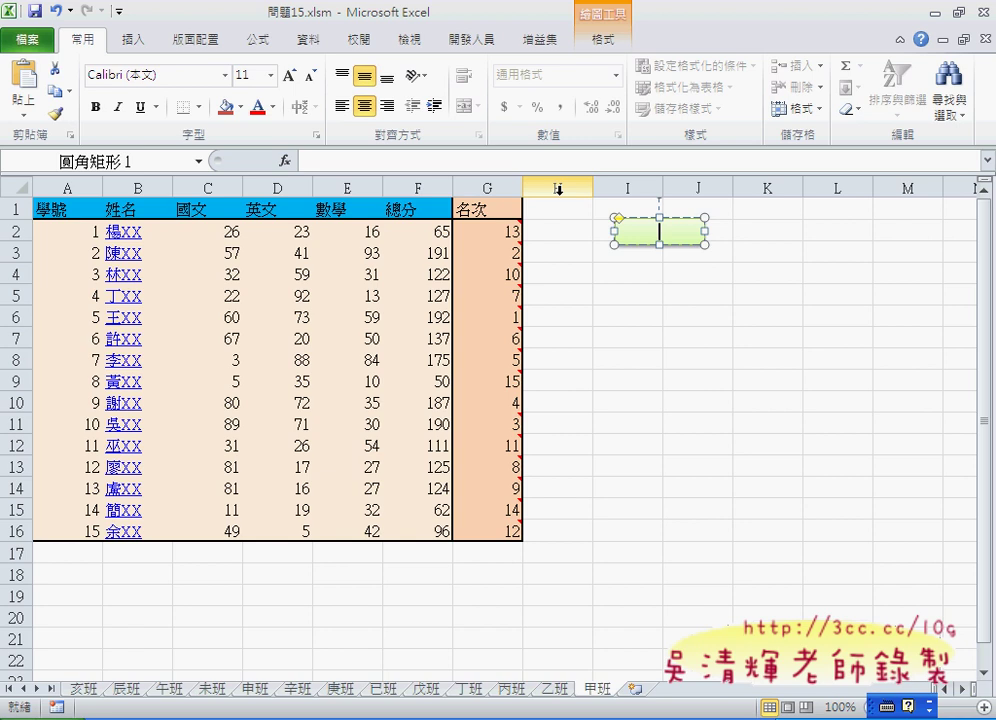
Label the rounded rectangle 排序工作表 and widen it so the label fits one line
key(ctrl+space)
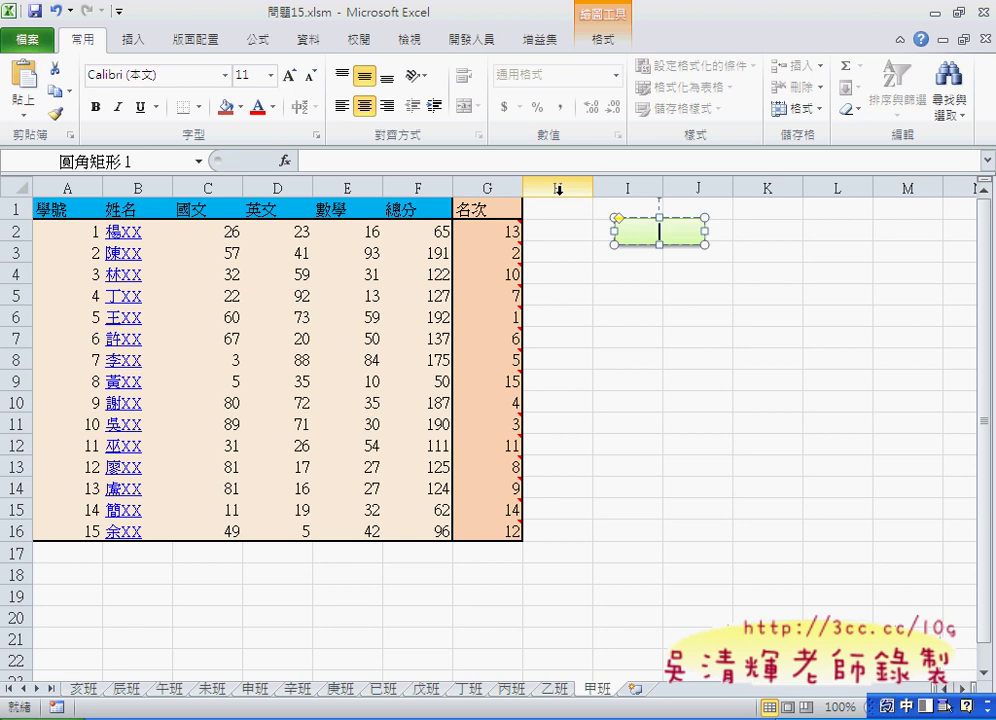
text(牌)
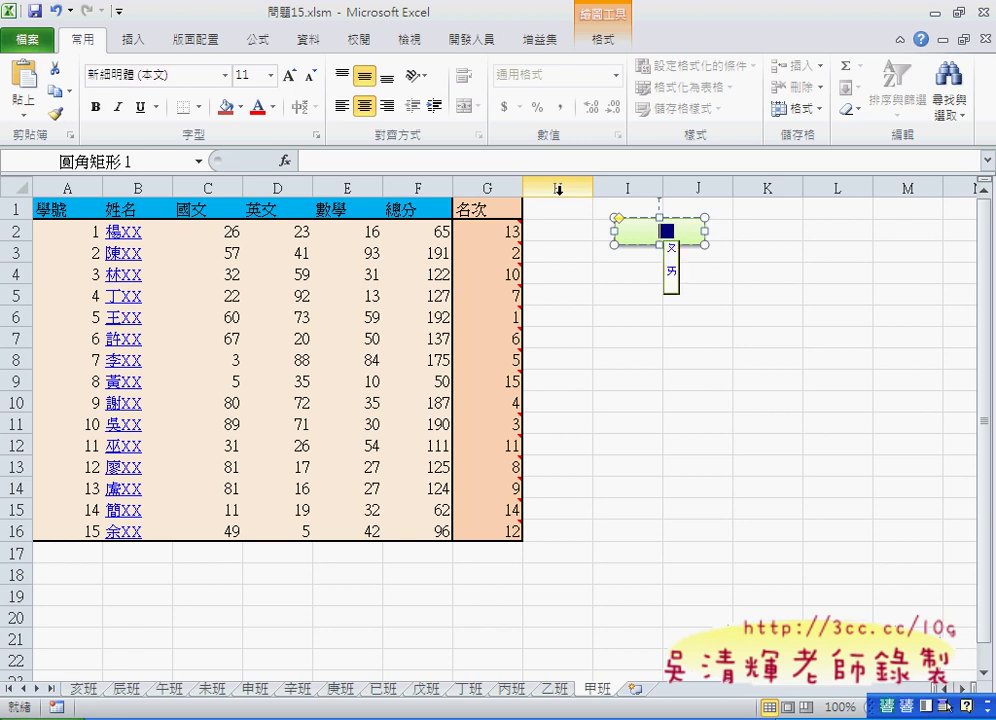
text(序工)
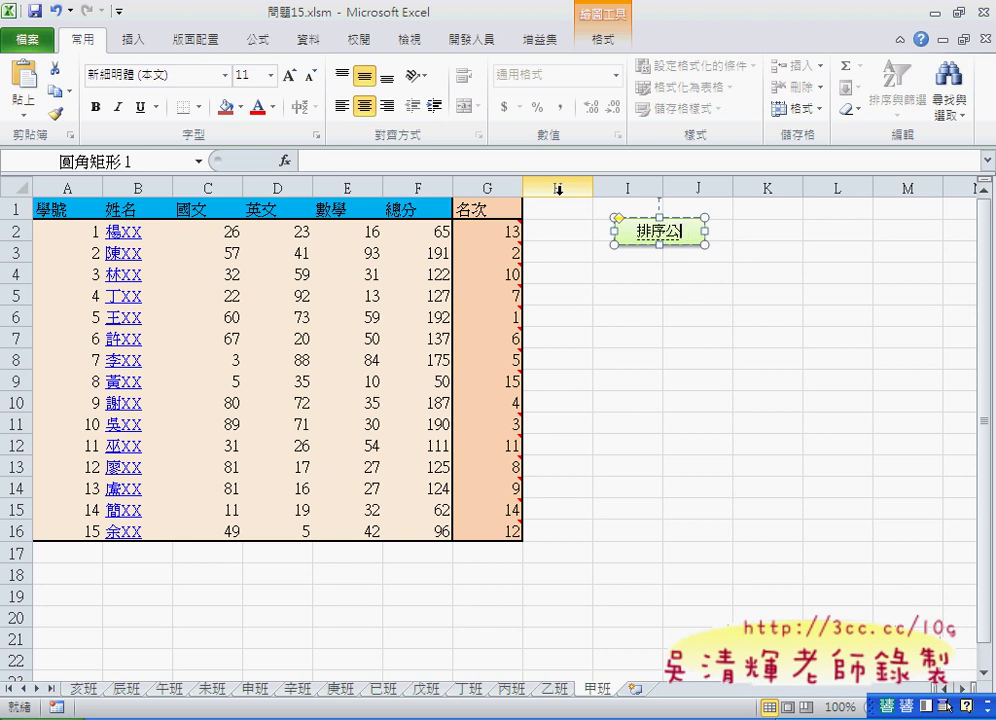
text(作表)
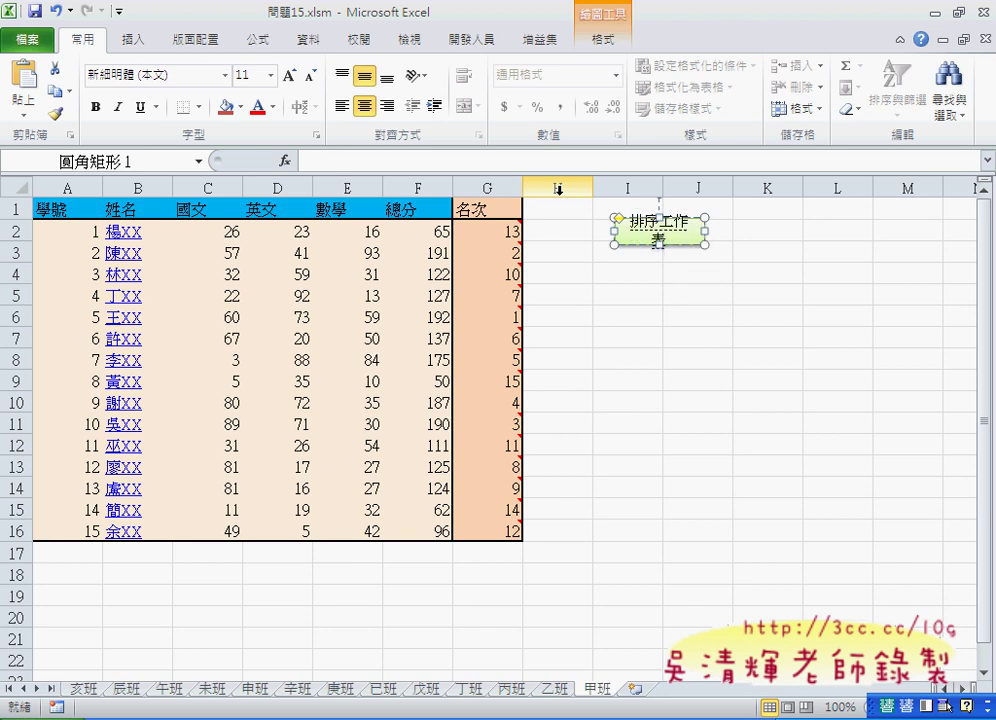
key(BackSpace)
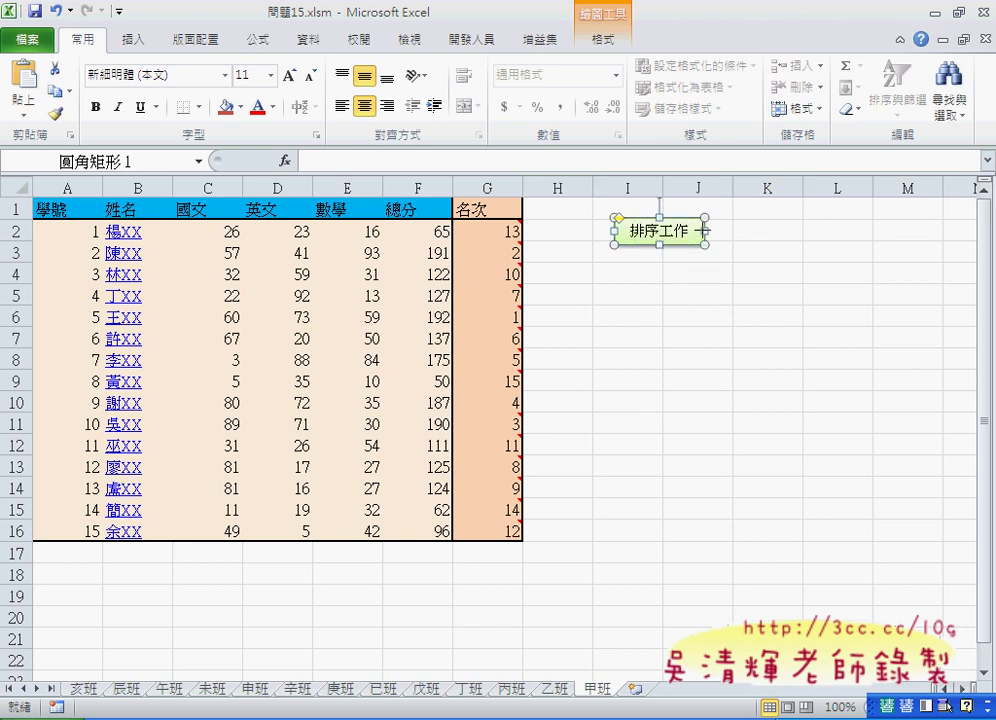
drag(704, 230, 738, 230)
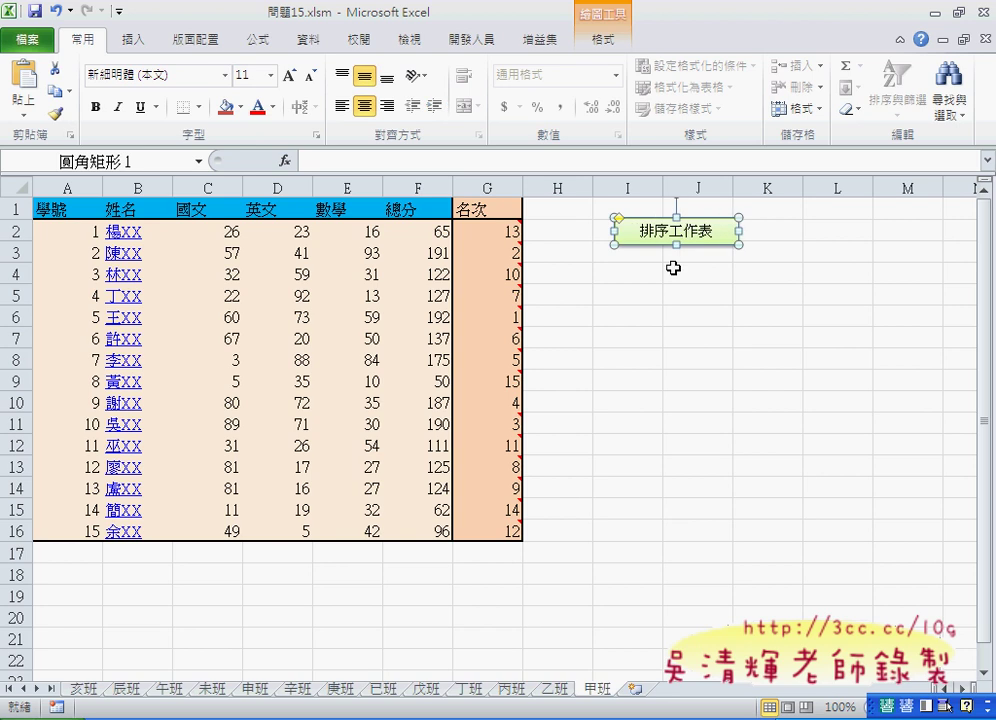
Assign the 搬移工作表 macro to the 排序工作表 shape
right_click(697, 243)
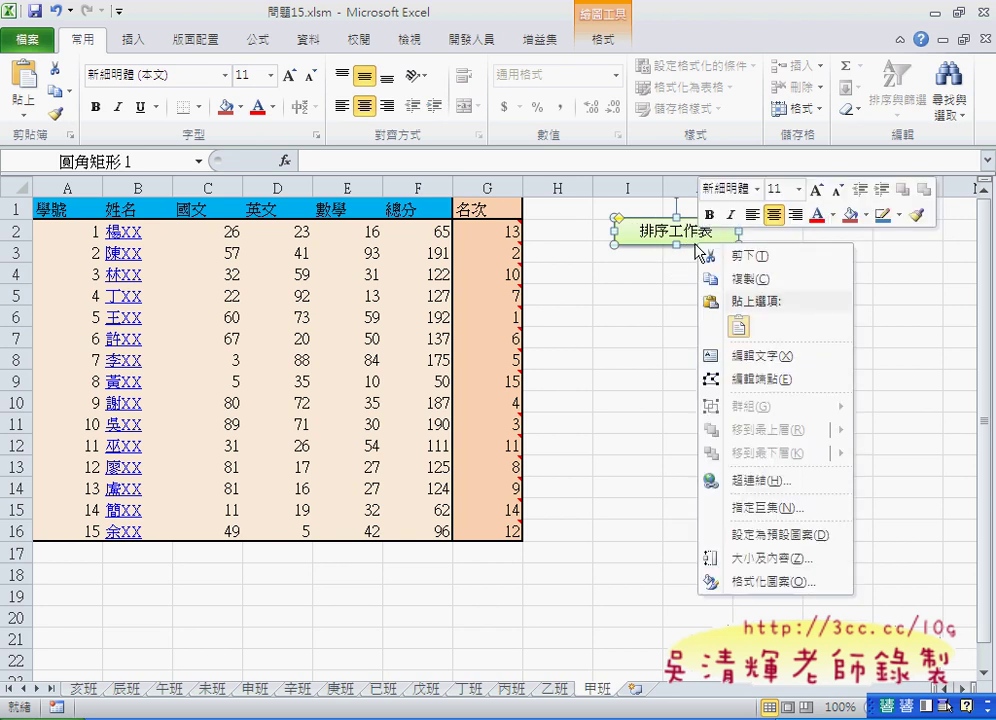
click(737, 508)
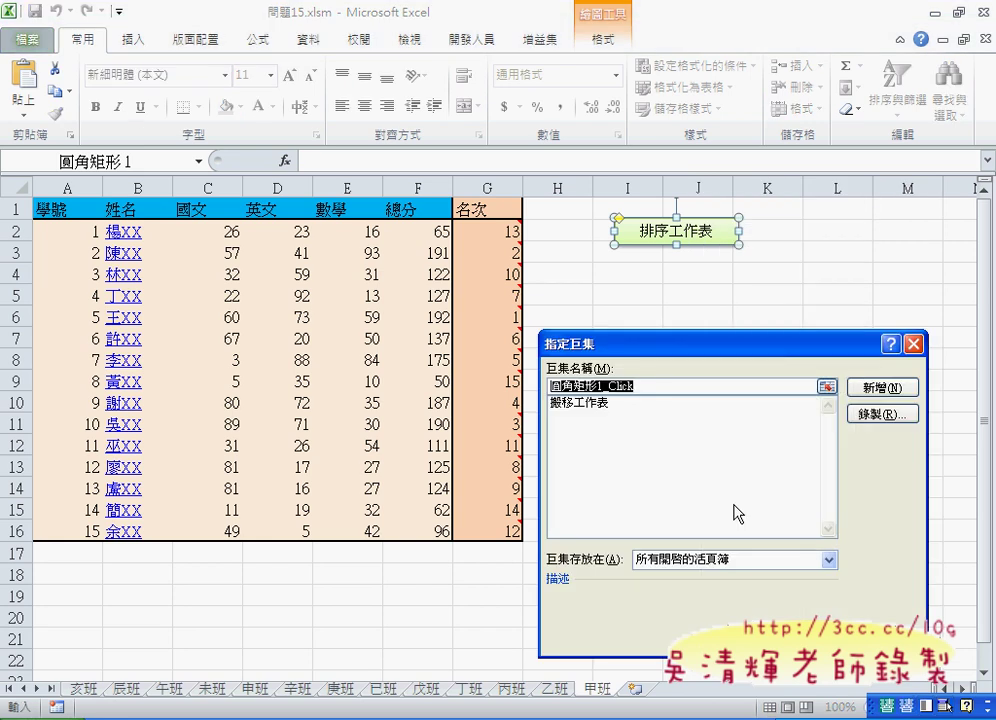
click(601, 405)
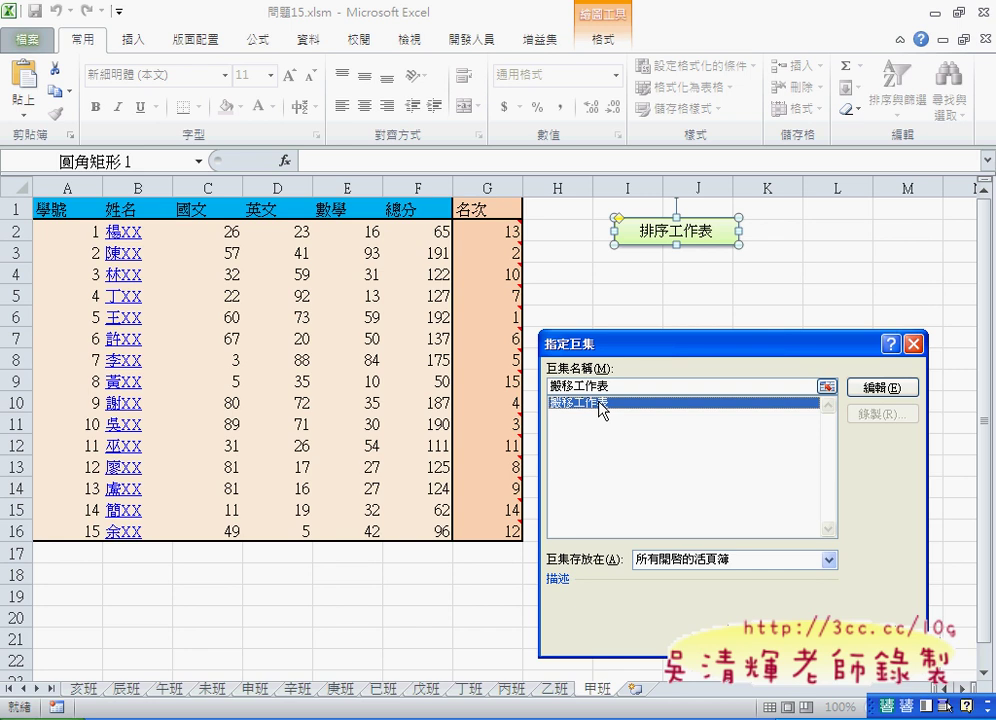
click(797, 632)
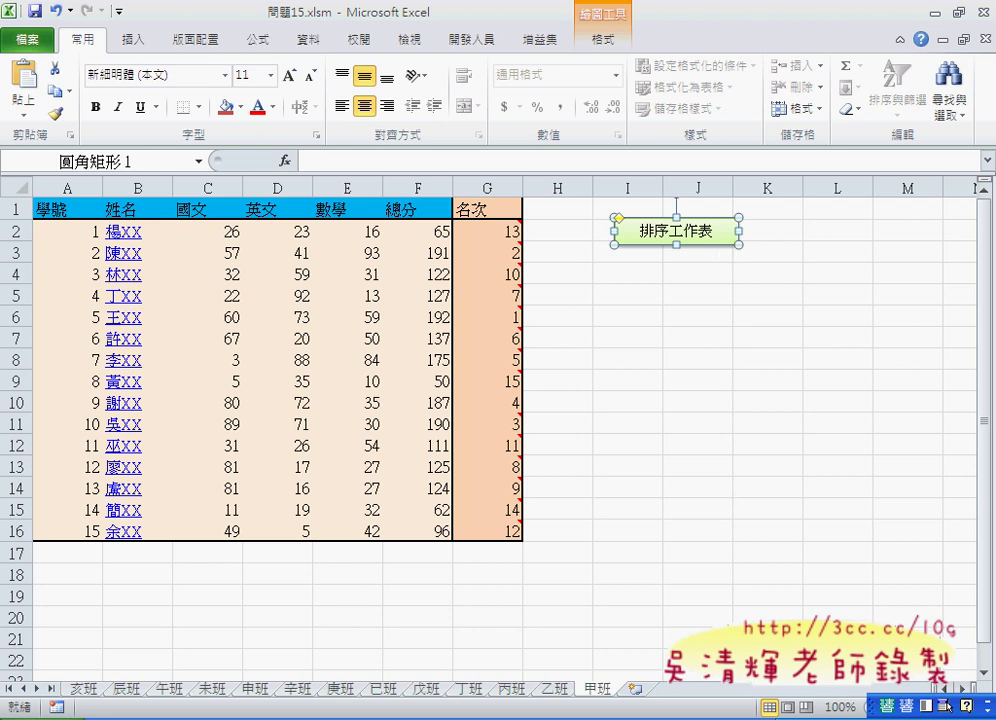
click(437, 710)
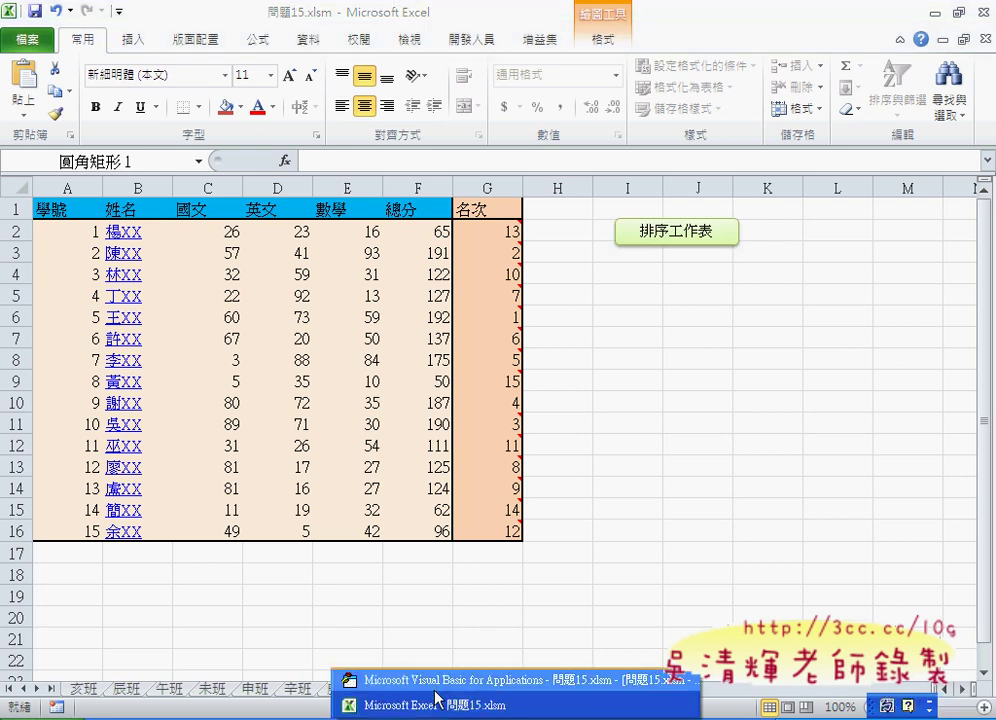
Open Module1's 搬移工作表 code and place the caret after its End Sub
click(437, 684)
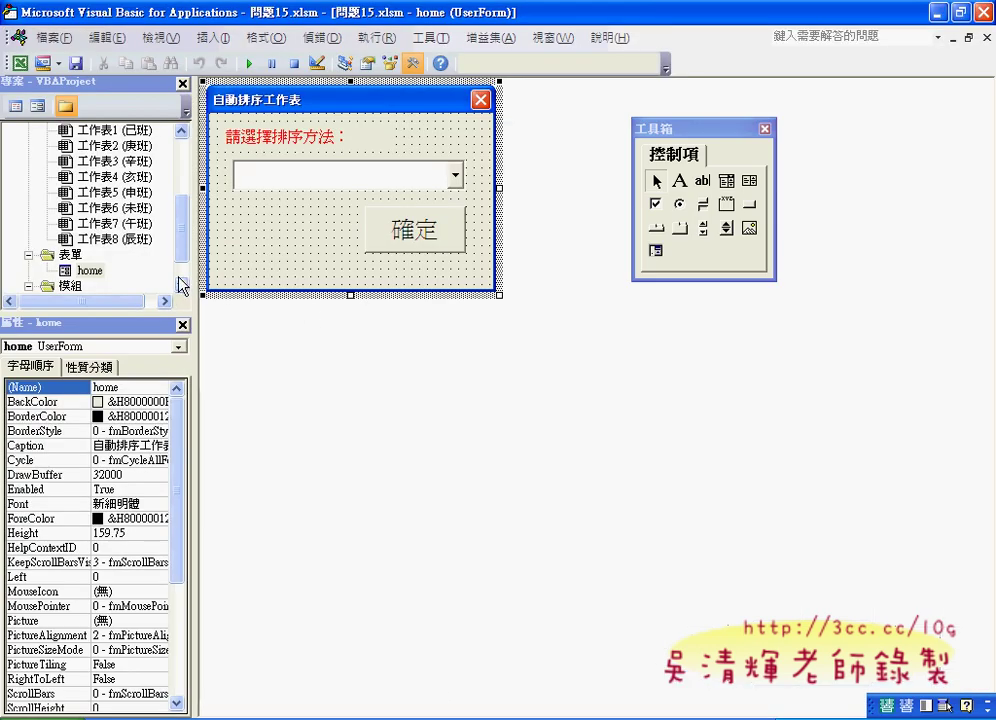
scroll(145, 200, down, 2)
click(100, 270)
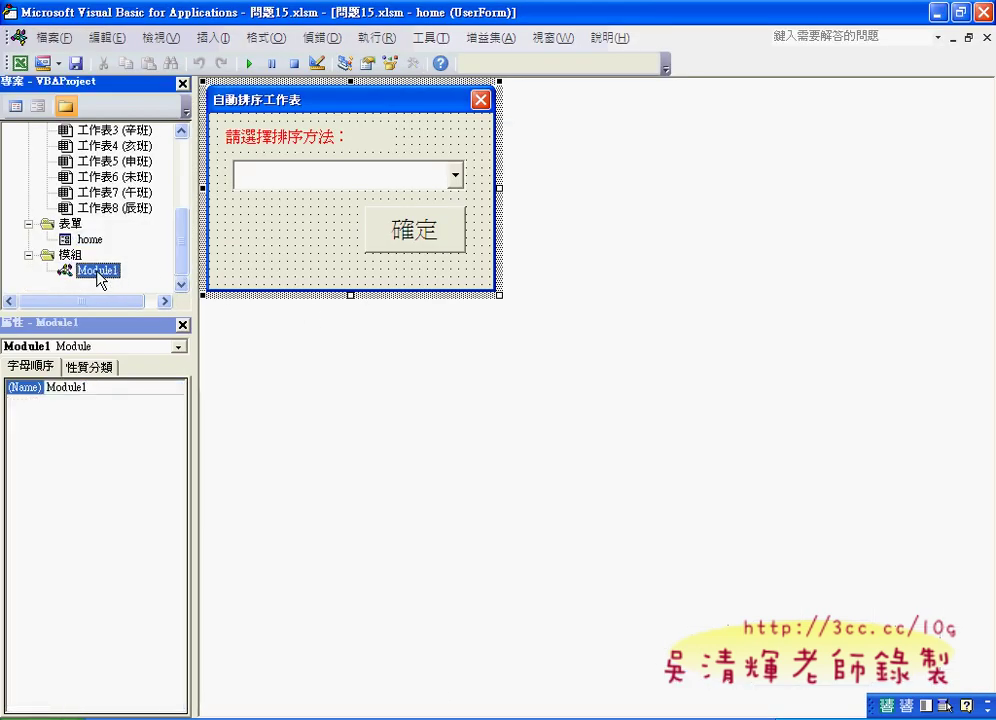
double_click(89, 271)
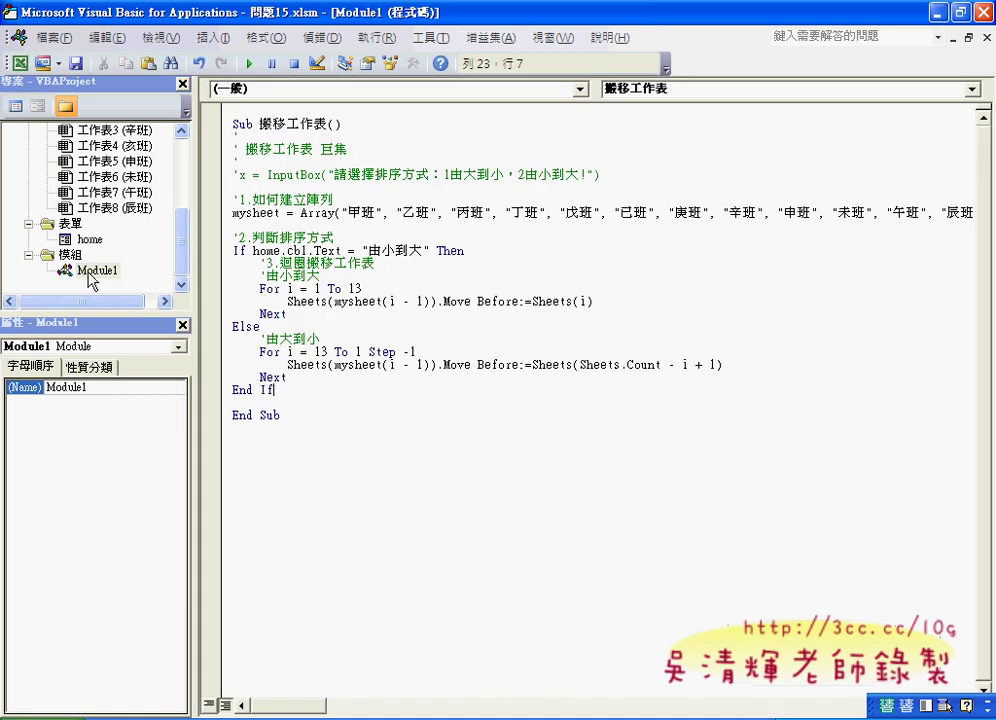
click(298, 411)
Create a new Sub 啟動表單() procedure below the 搬移工作表 macro in Module1
key(Return)
text(su)
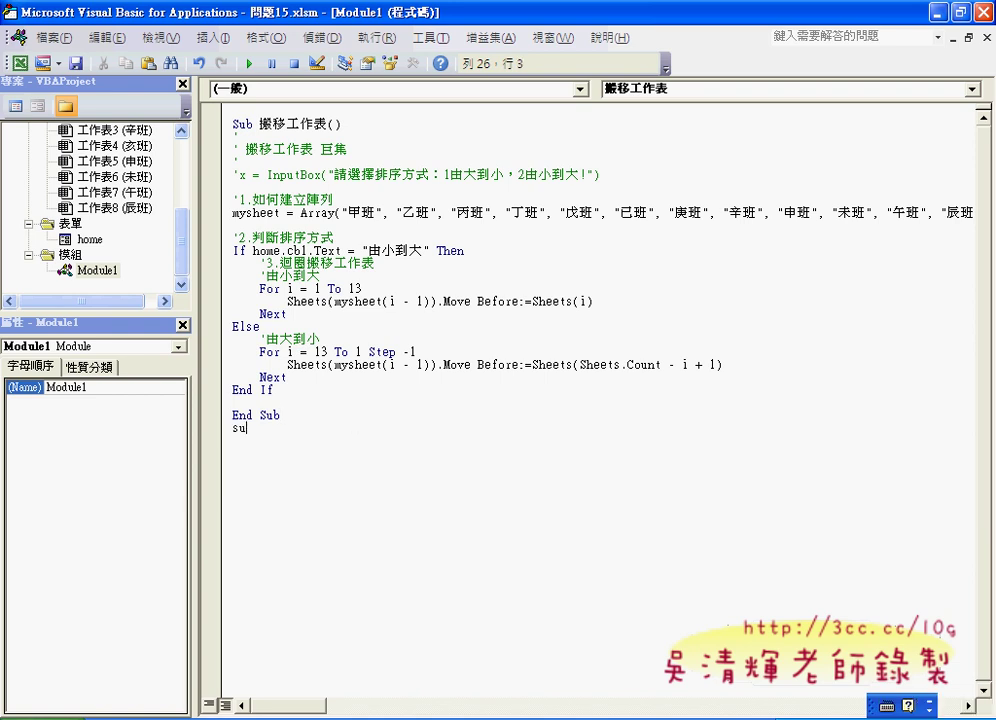
text(b )
text(起)
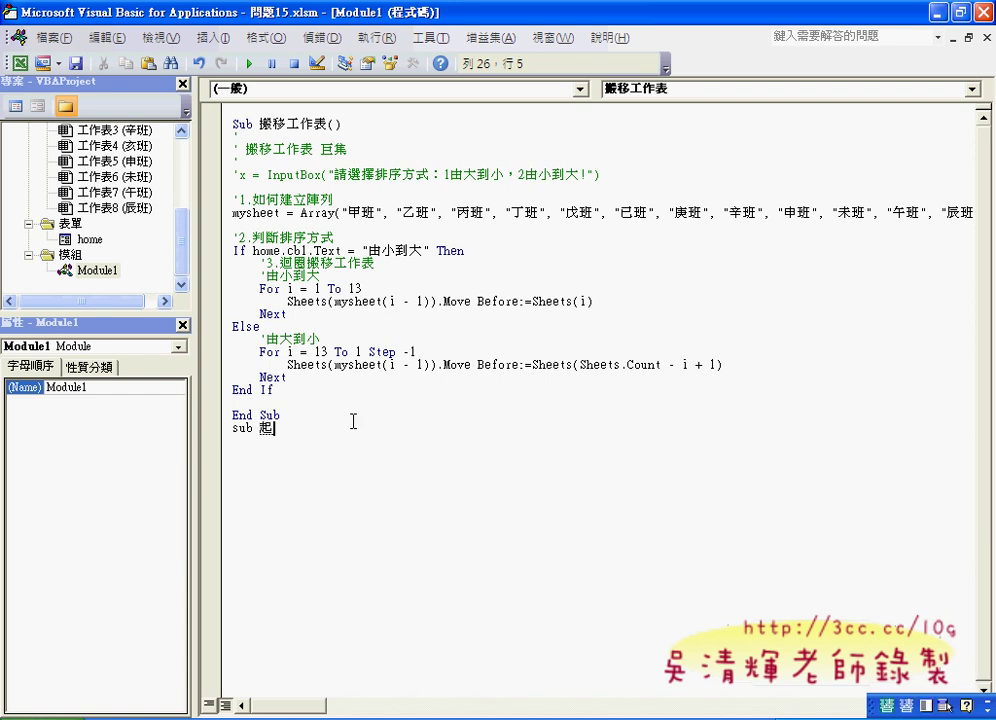
text(ㄉㄨ)
text(動)
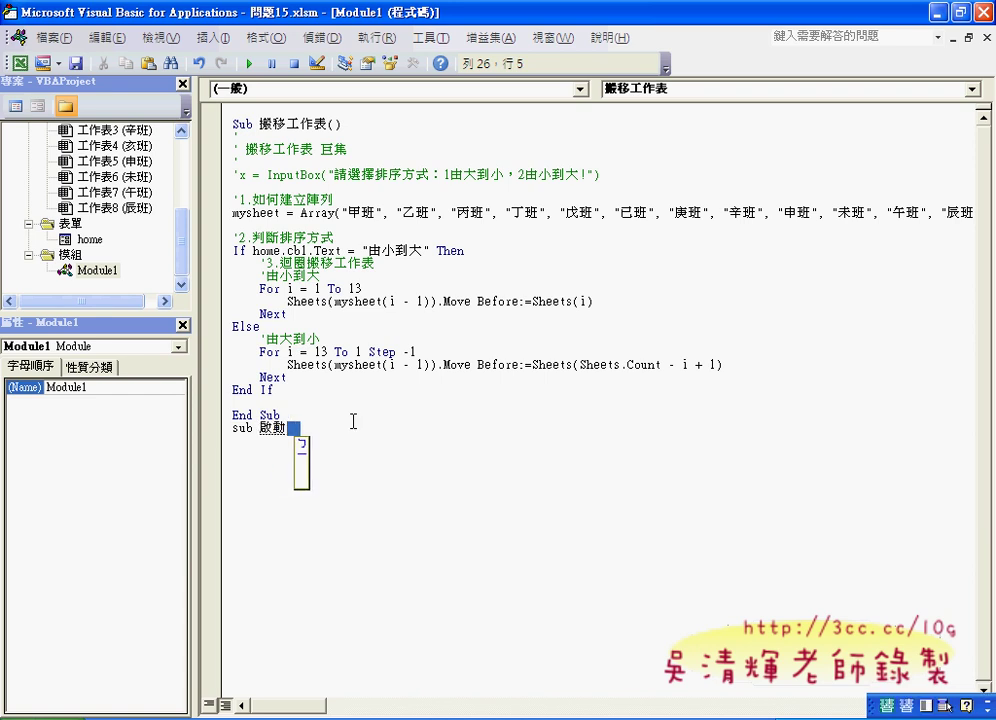
text(表單)
key(Return)
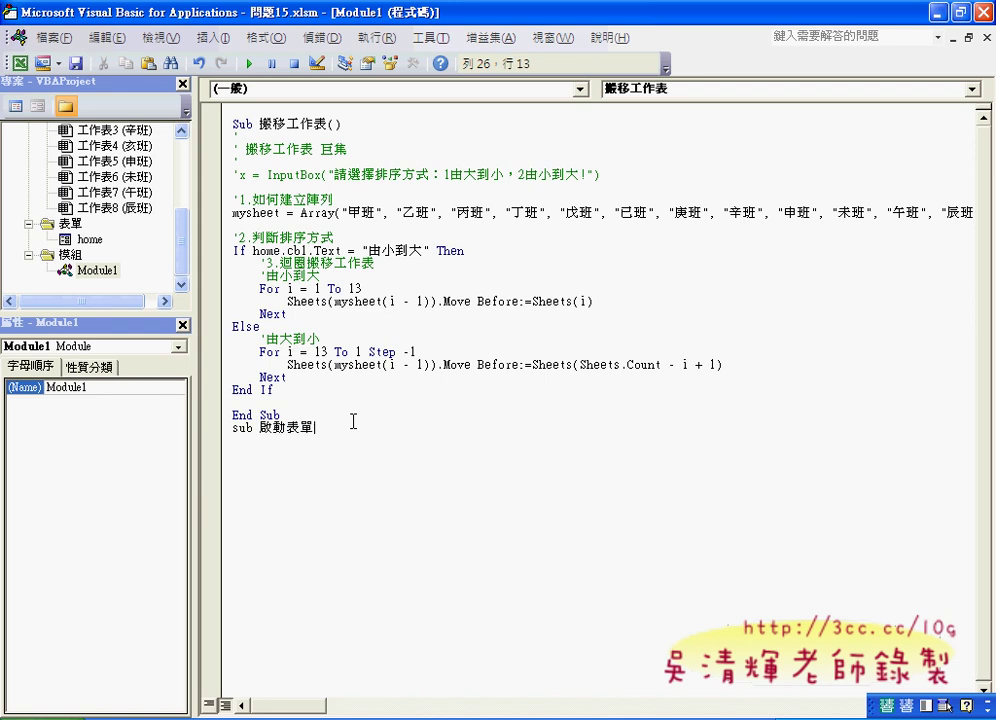
text(())
key(Return)
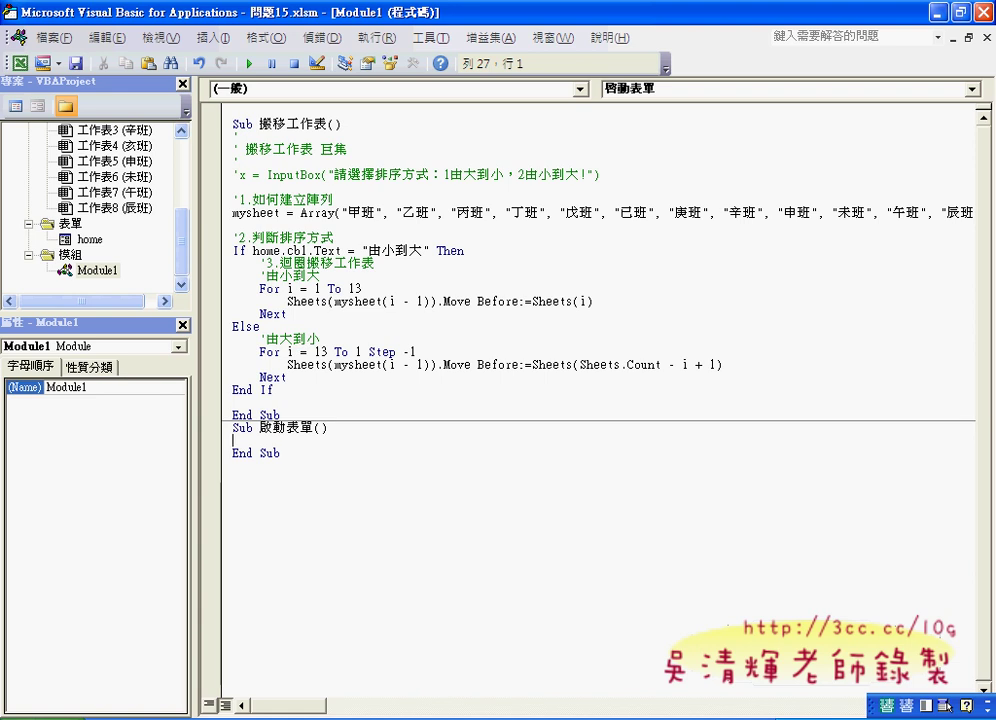
Add an indented home.Show line inside 啟動表單 and select the finished procedure
click(318, 427)
drag(280, 453, 225, 455)
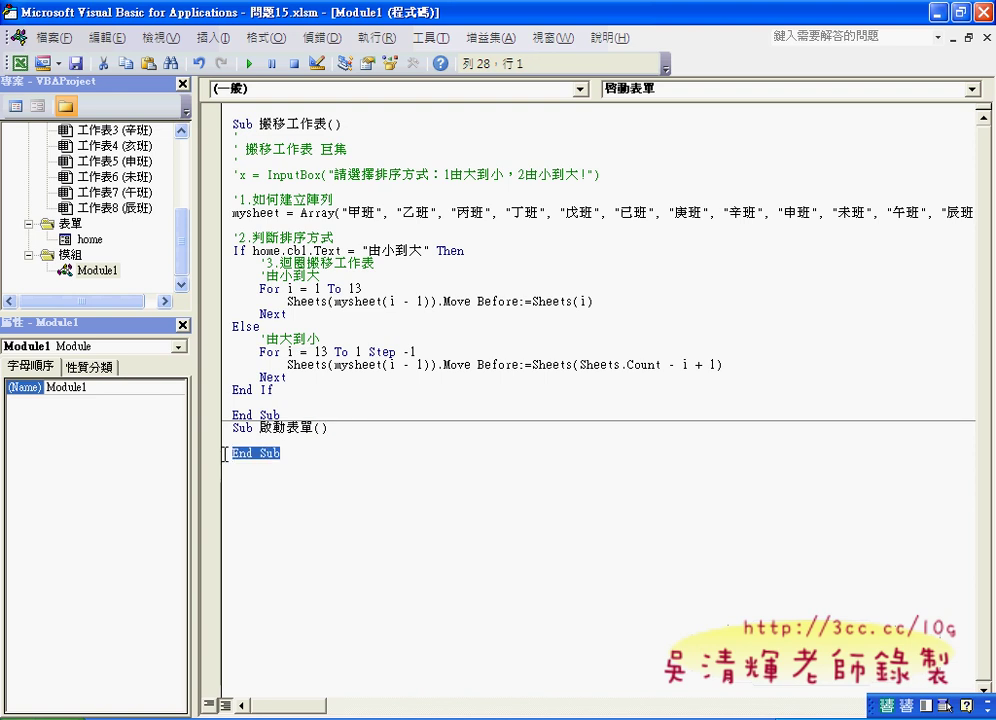
key(Up)
key(Tab)
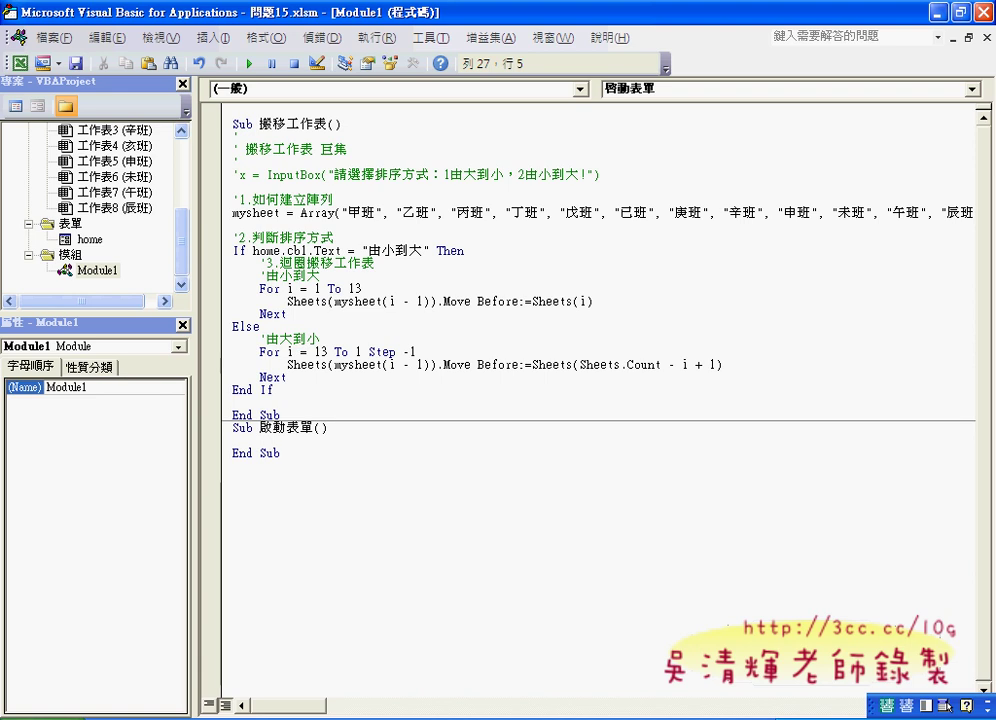
key(shift)
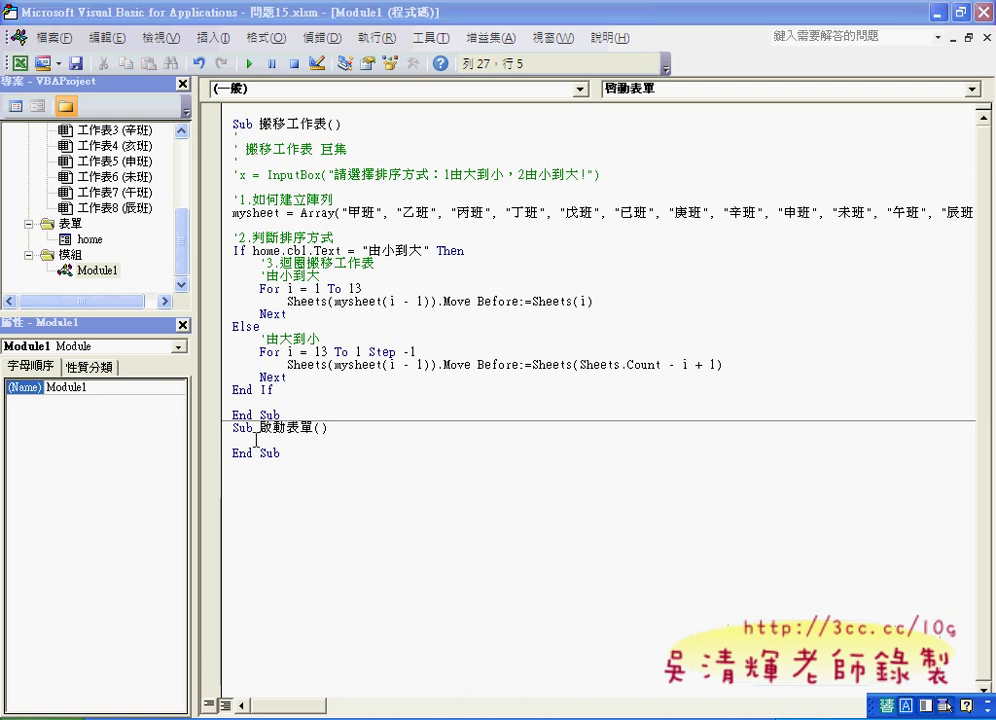
key(shift)
key(Left)
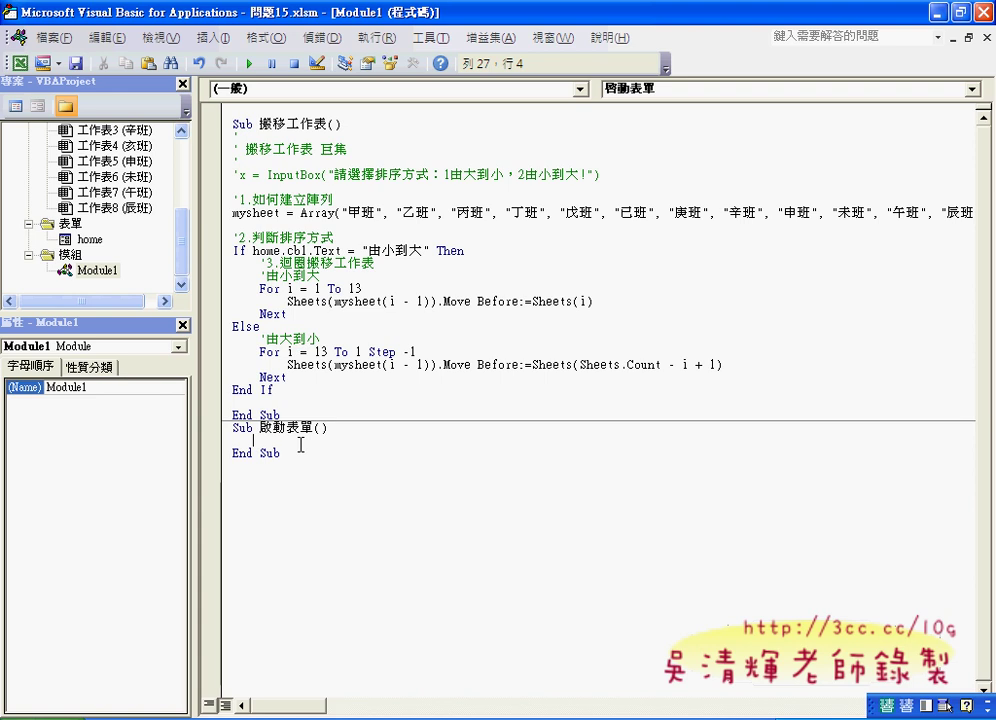
text(c)
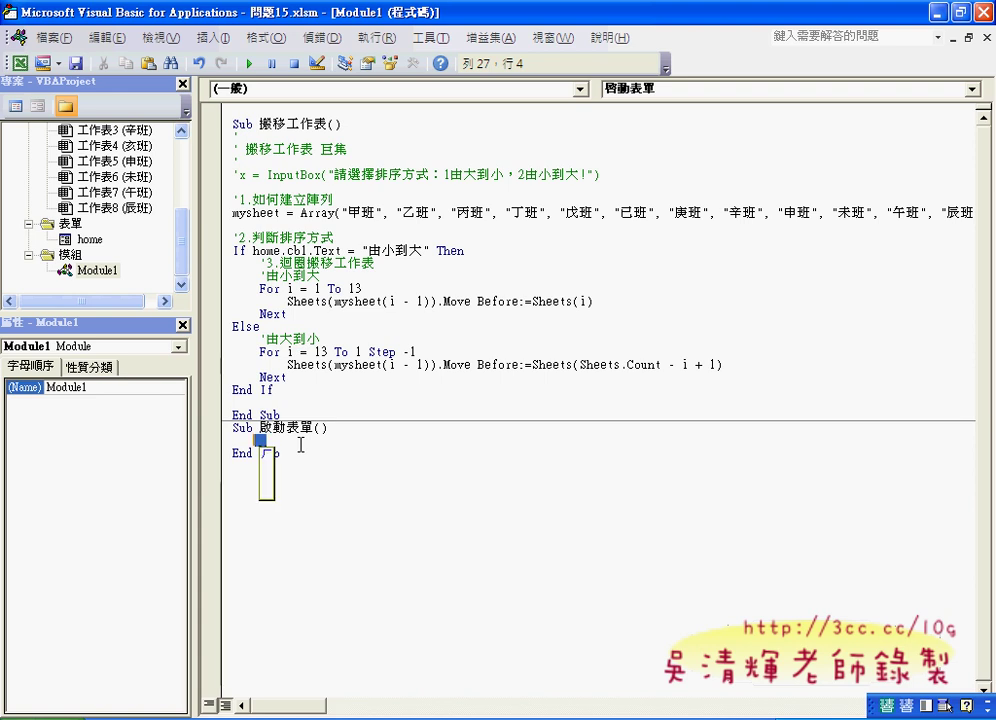
key(BackSpace)
key(shift)
text(hom)
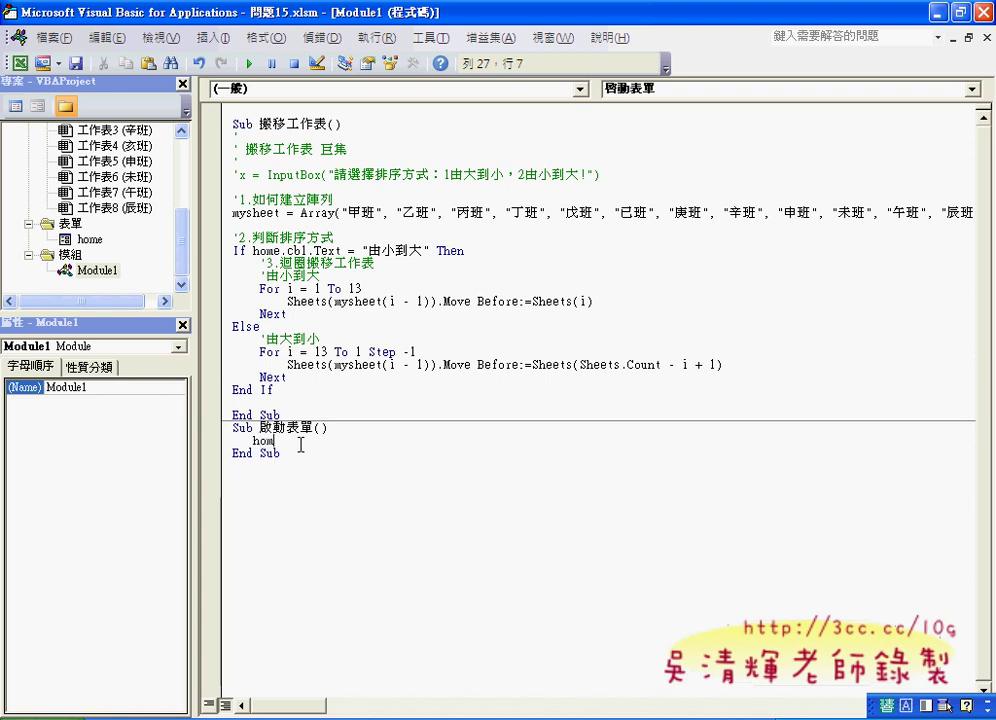
text(e.)
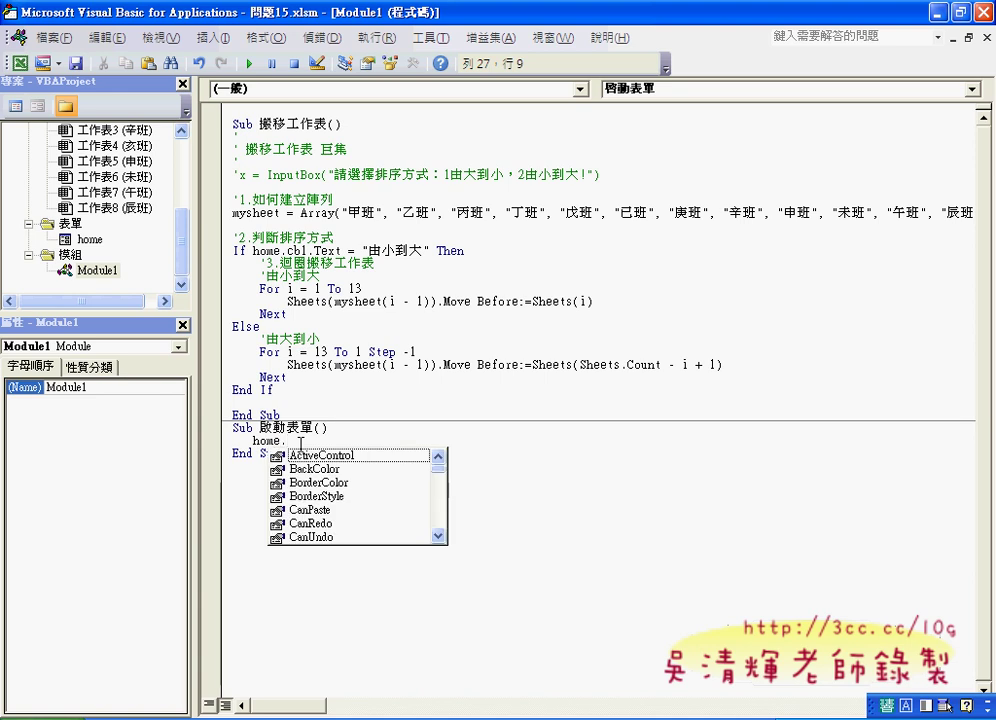
text(s)
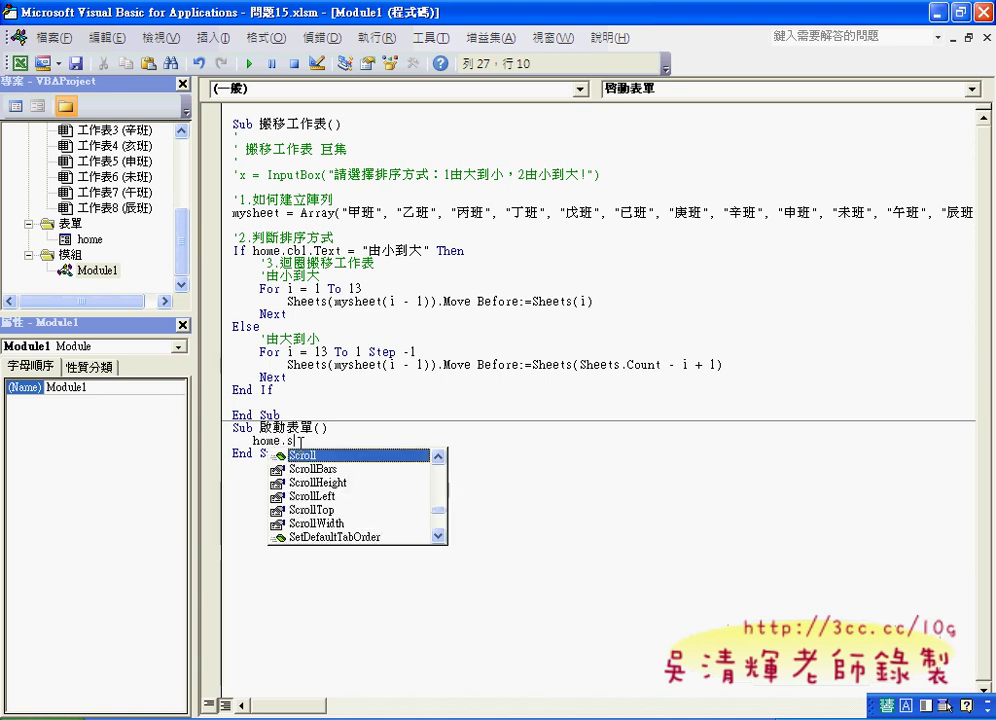
text(ho)
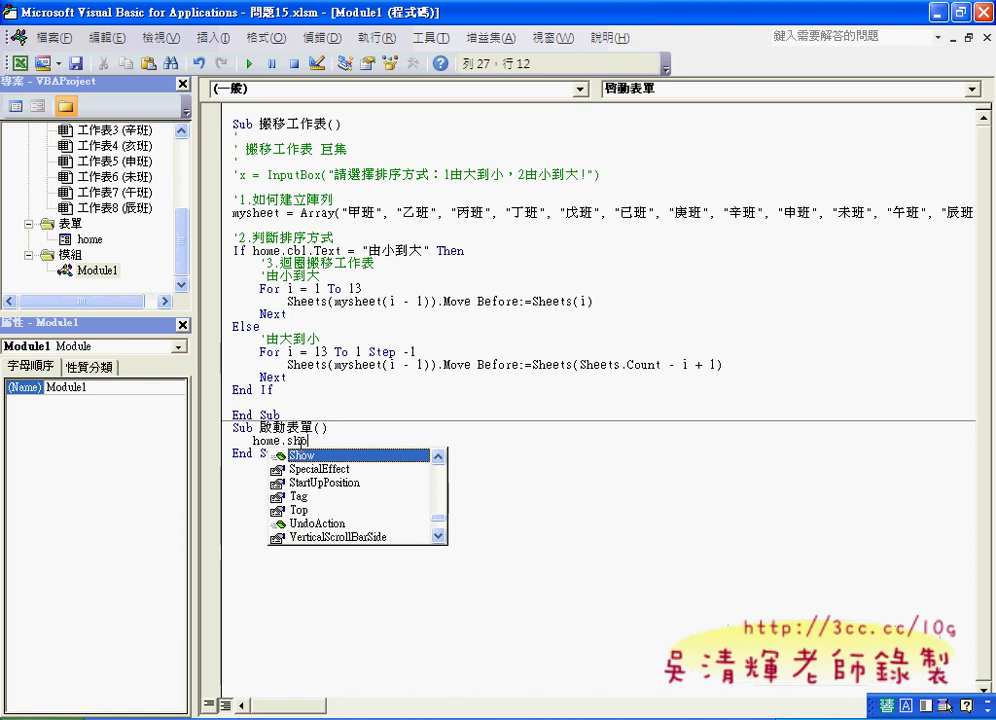
text(w)
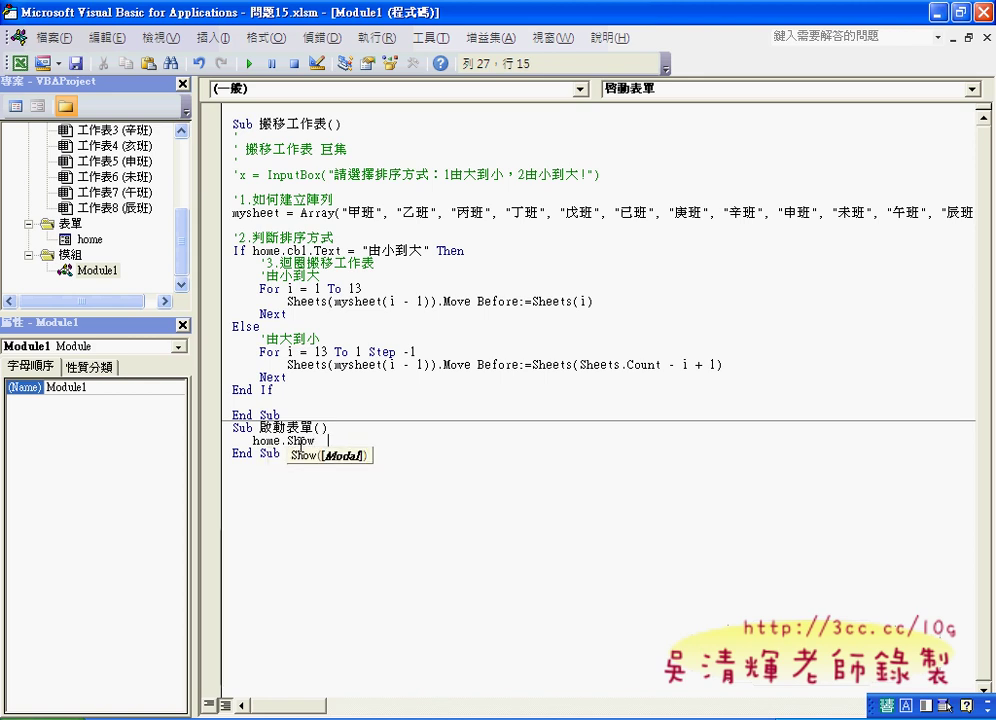
key(Down)
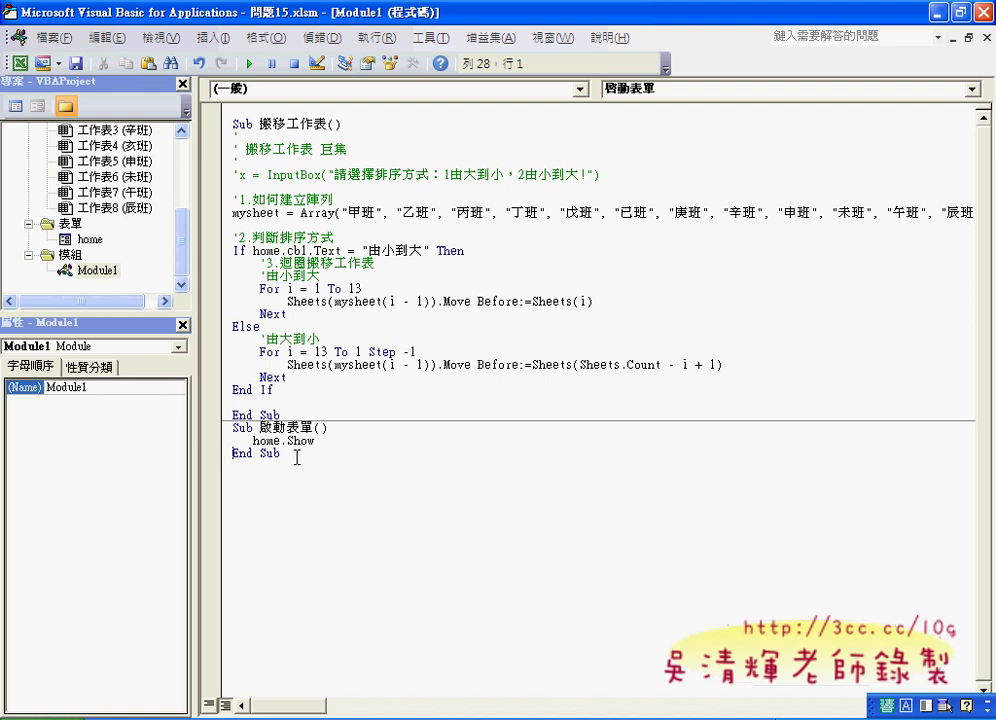
drag(296, 455, 226, 427)
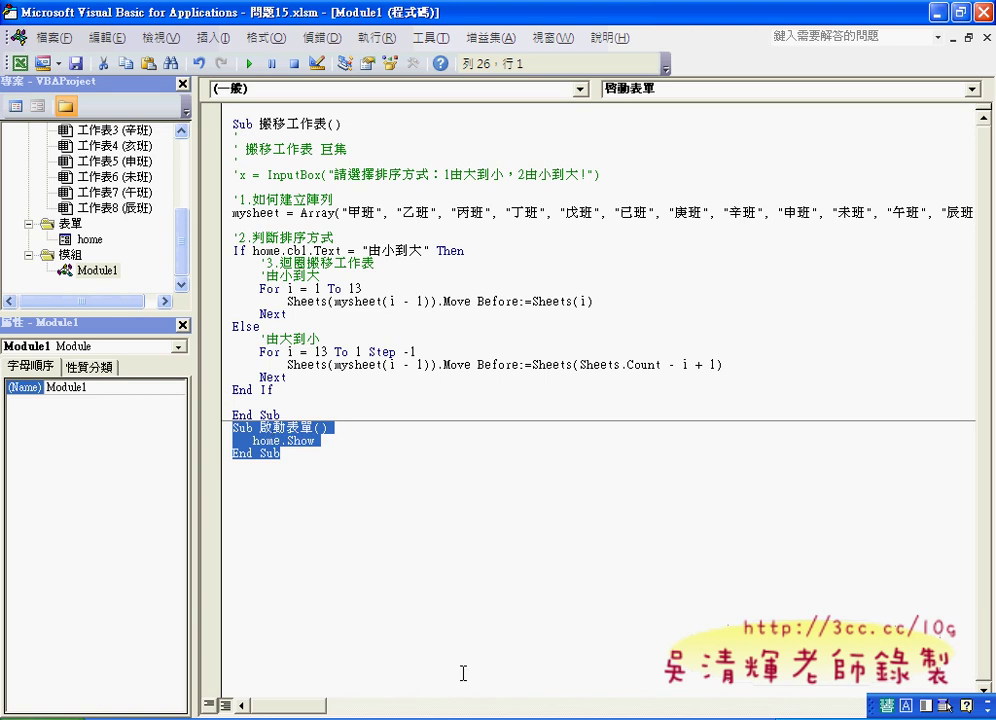
click(420, 707)
Reassign the 排序工作表 shape to run the 啟動表單 macro instead
click(430, 704)
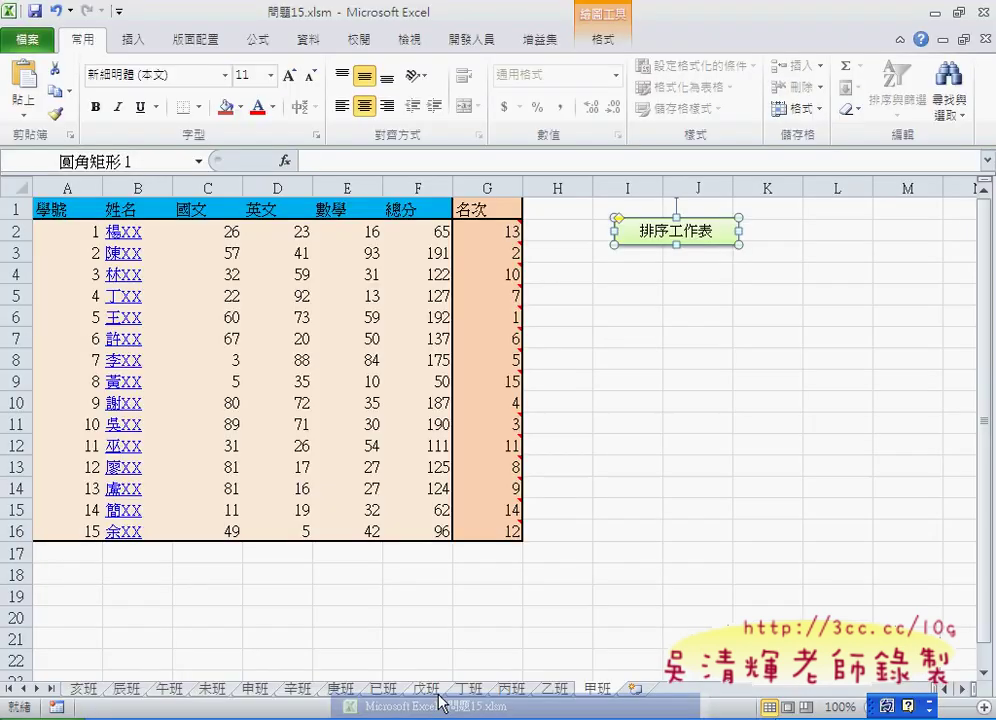
right_click(698, 220)
click(745, 484)
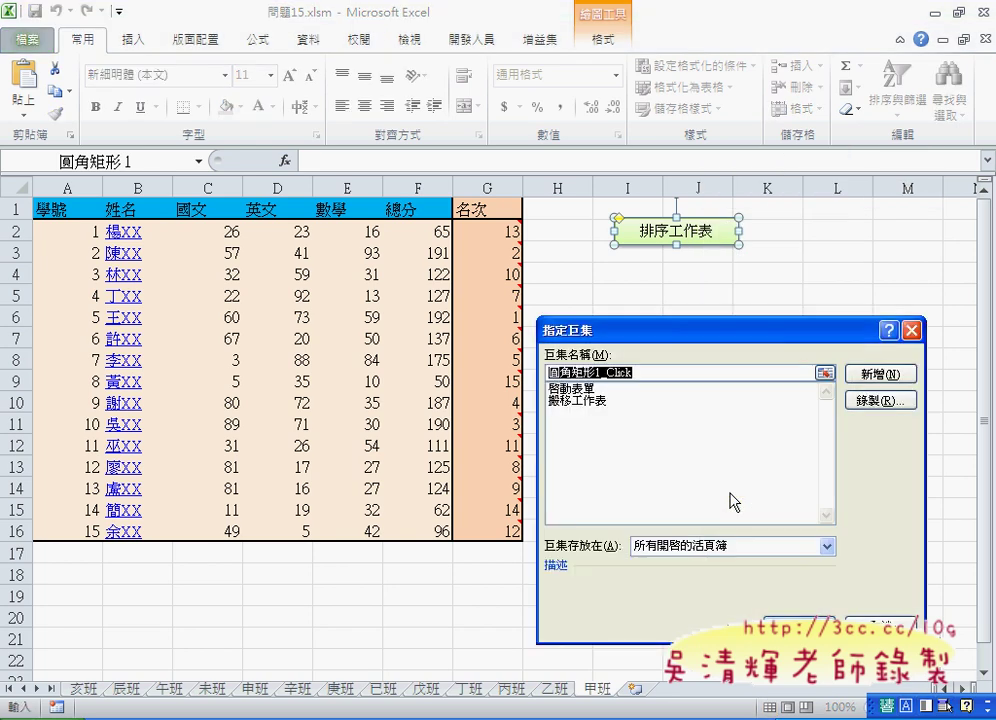
click(578, 389)
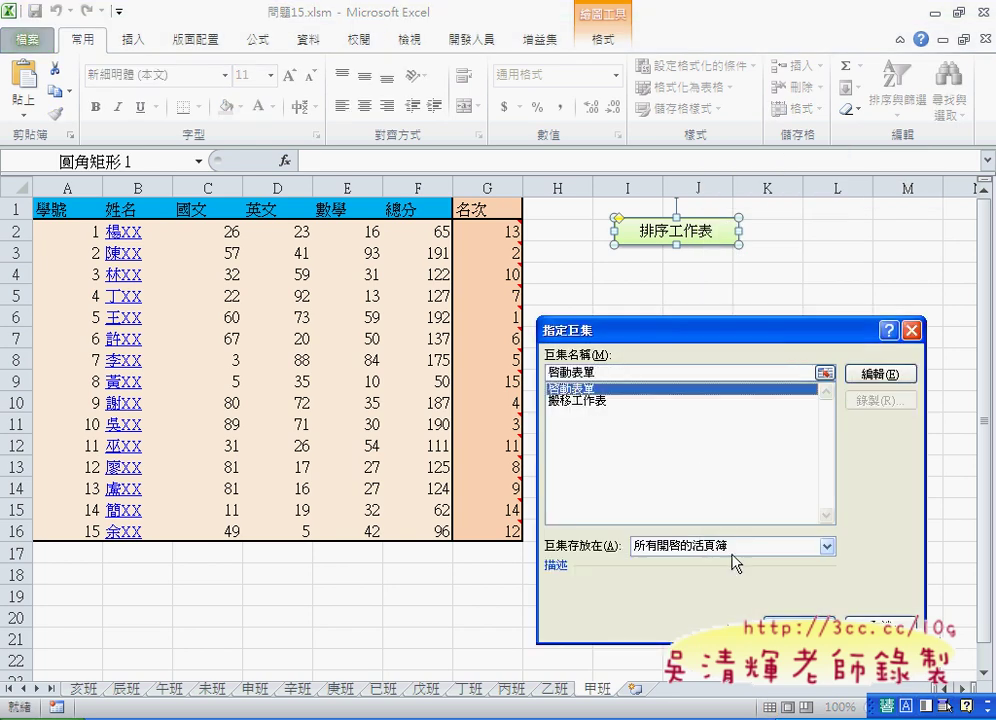
click(797, 627)
Open the sorting form from the 排序工作表 button and sort the sheets 由小到大
click(700, 560)
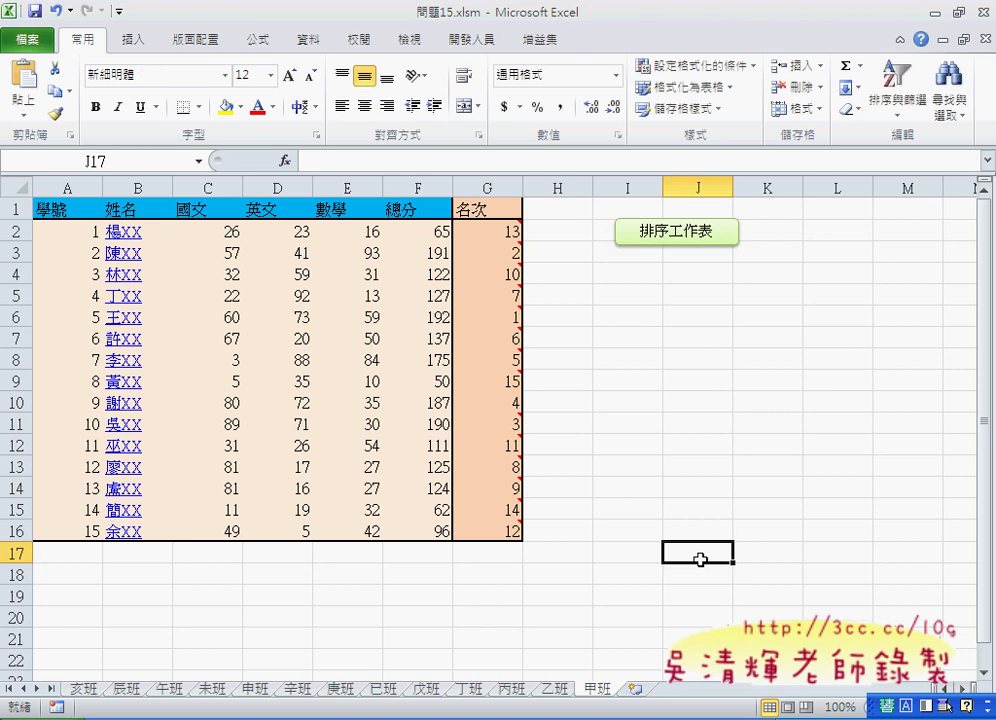
click(672, 240)
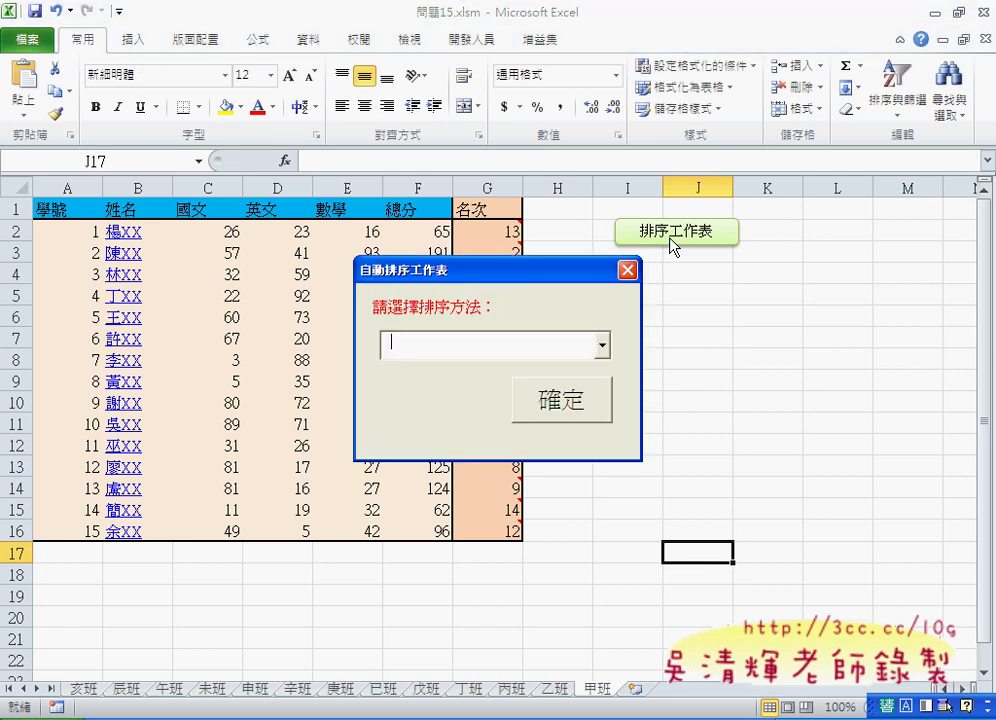
click(601, 344)
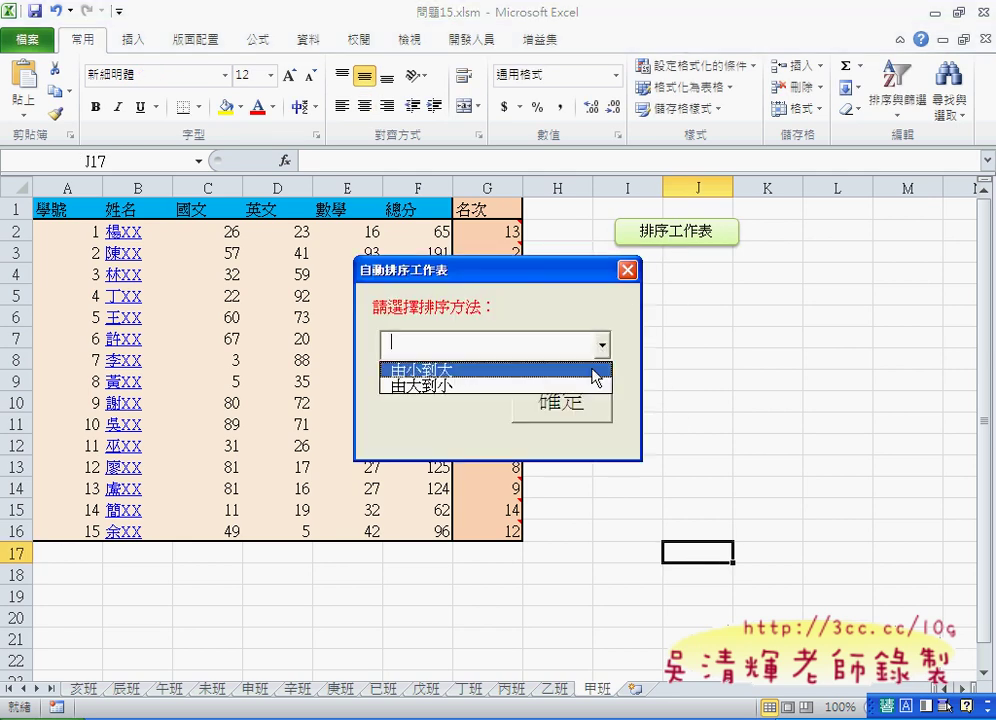
click(593, 370)
click(572, 414)
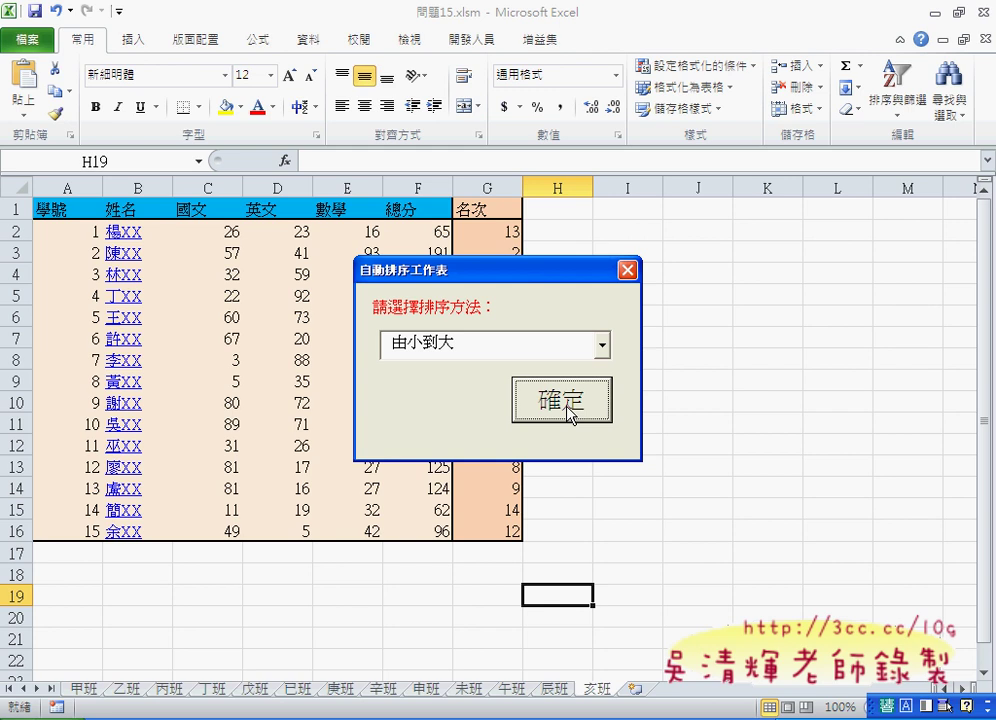
Re-sort the sheets 由大到小, then 由小到大 again, and return to the 甲班 sheet
click(603, 348)
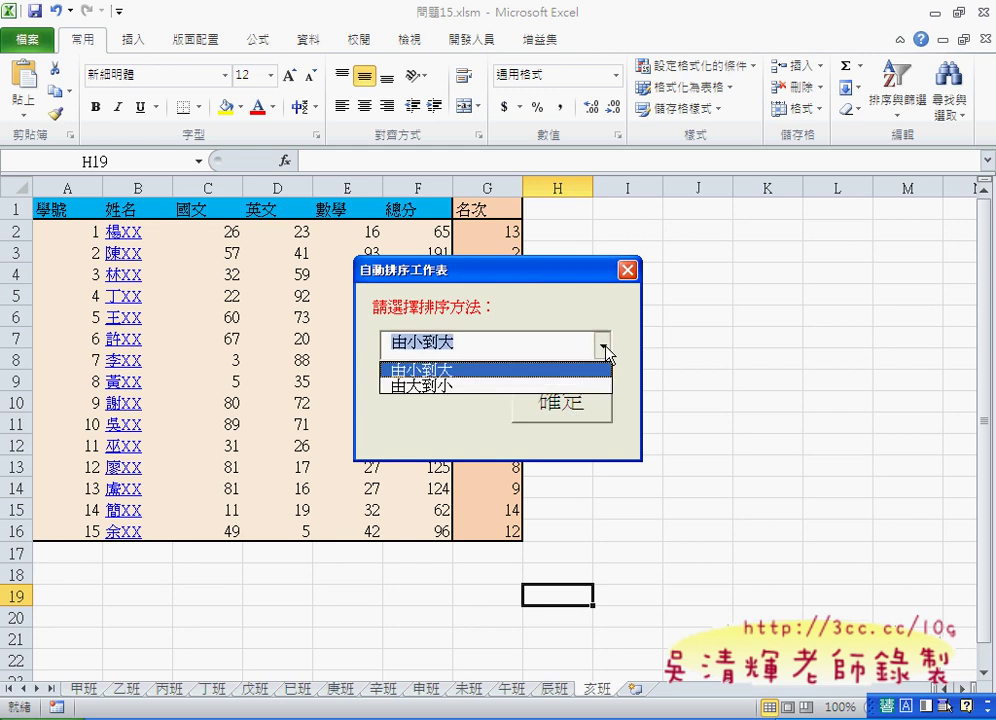
click(590, 385)
click(577, 401)
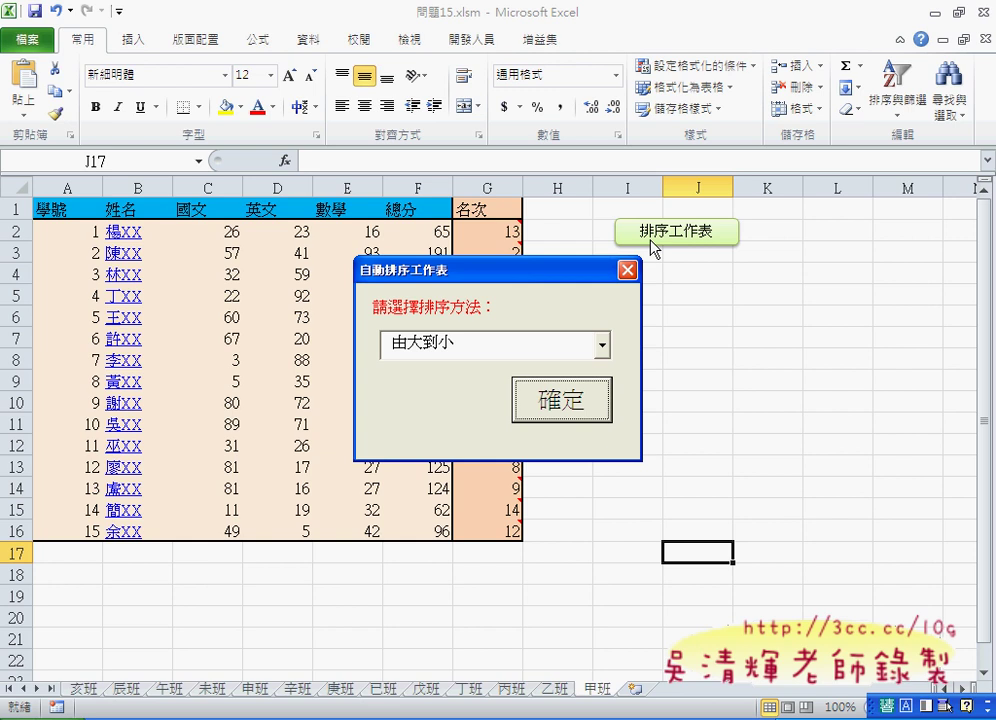
click(602, 344)
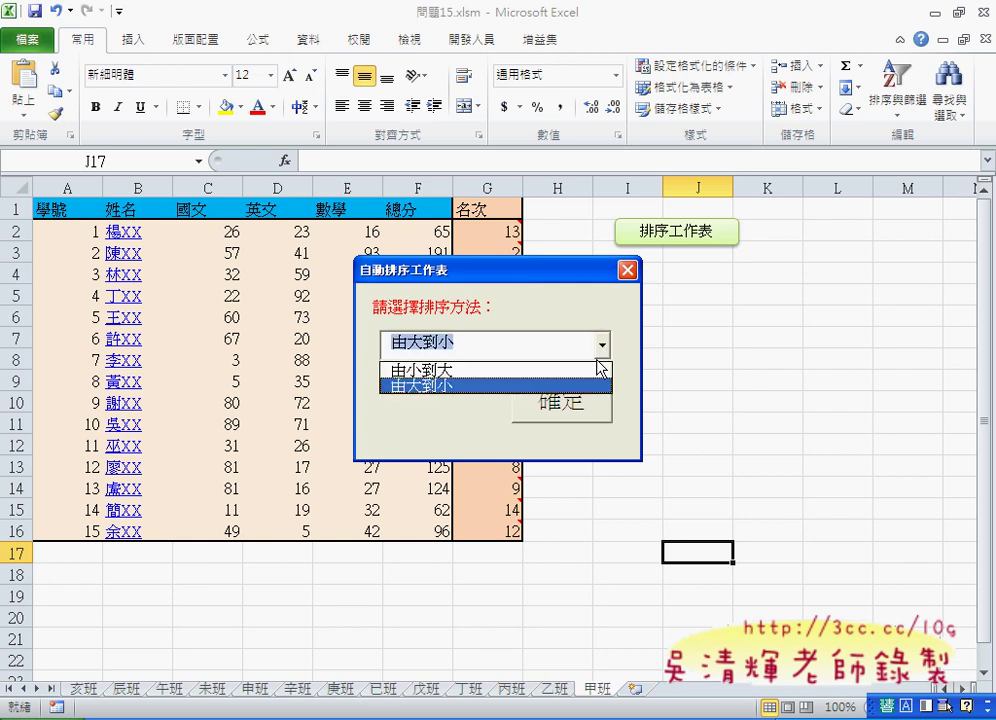
click(598, 370)
click(597, 405)
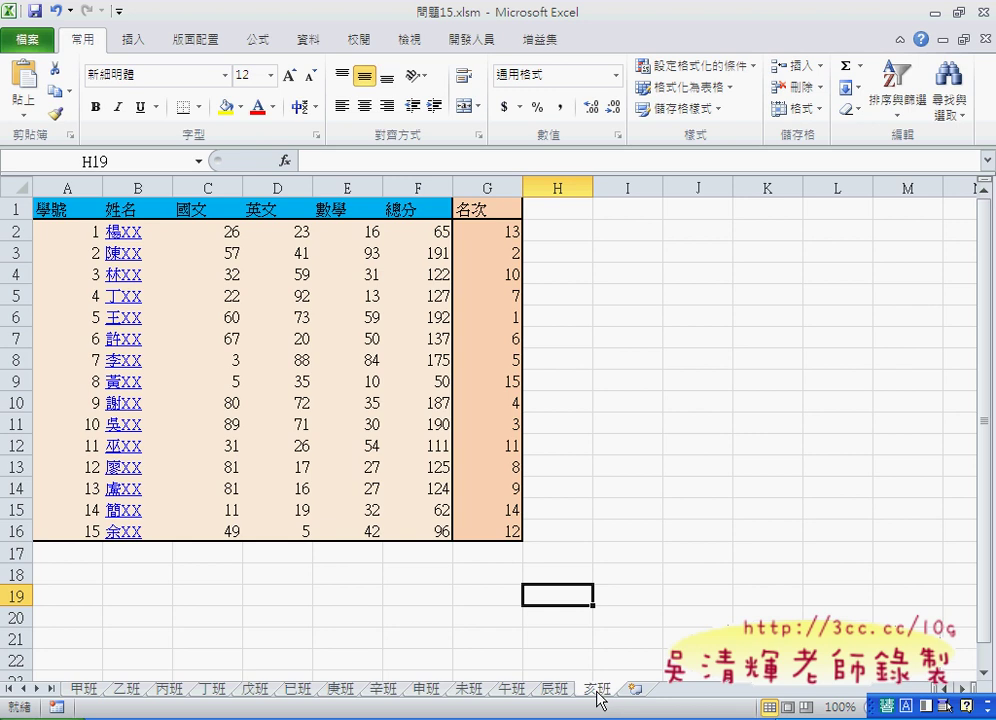
click(85, 692)
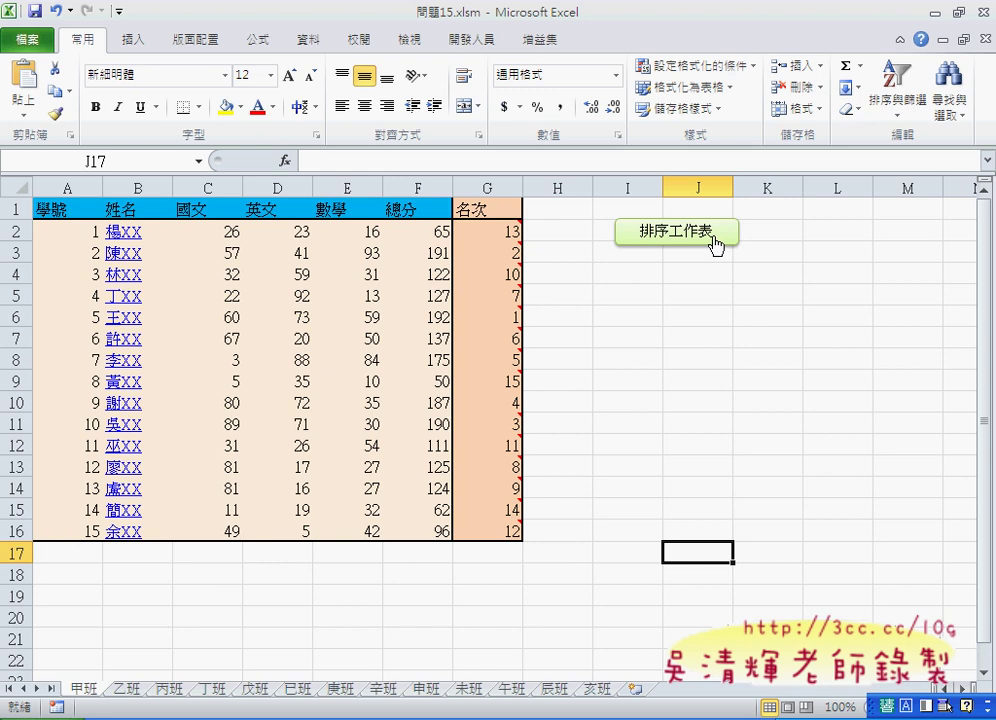
click(440, 697)
Enlarge the Project Explorer and open ThisWorkbook's code with an empty Workbook_Open procedure
click(447, 683)
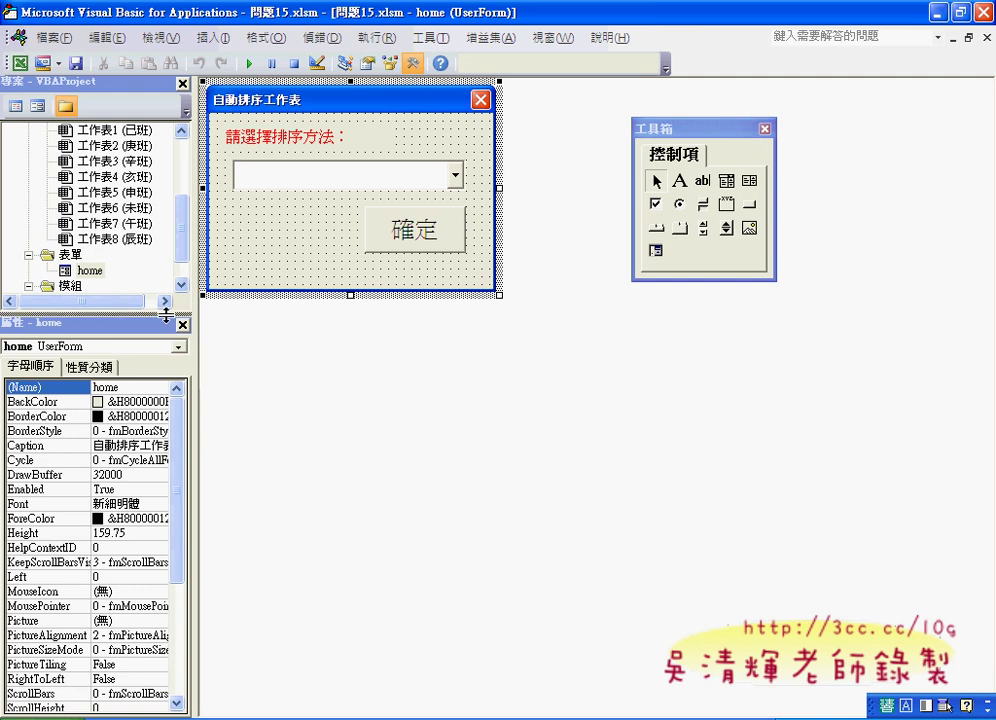
drag(166, 316, 166, 424)
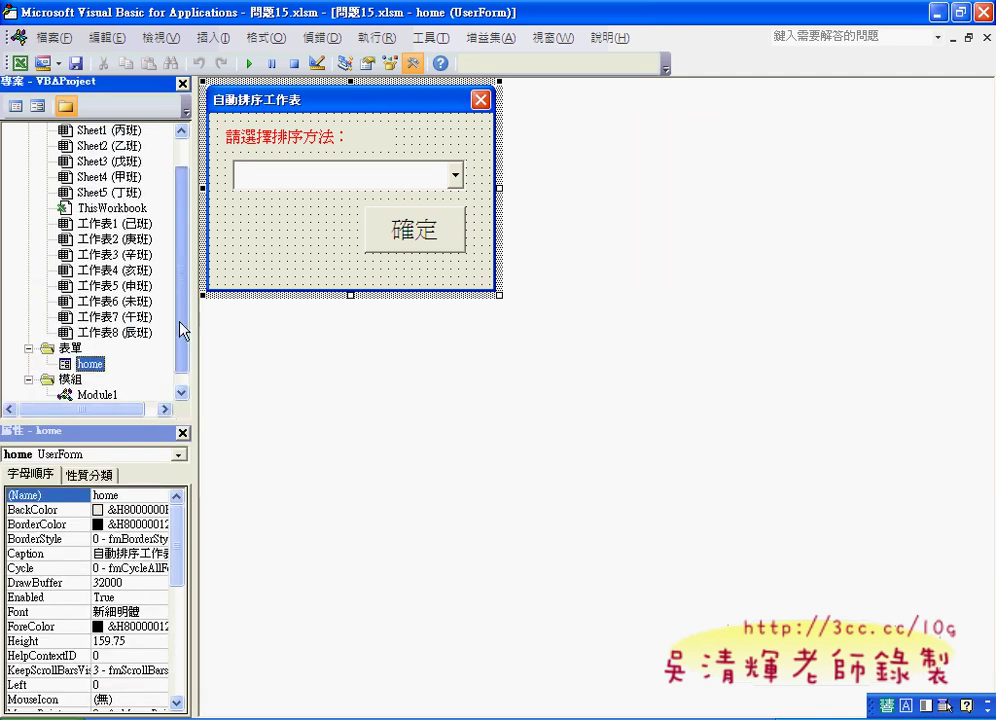
drag(180, 330, 190, 272)
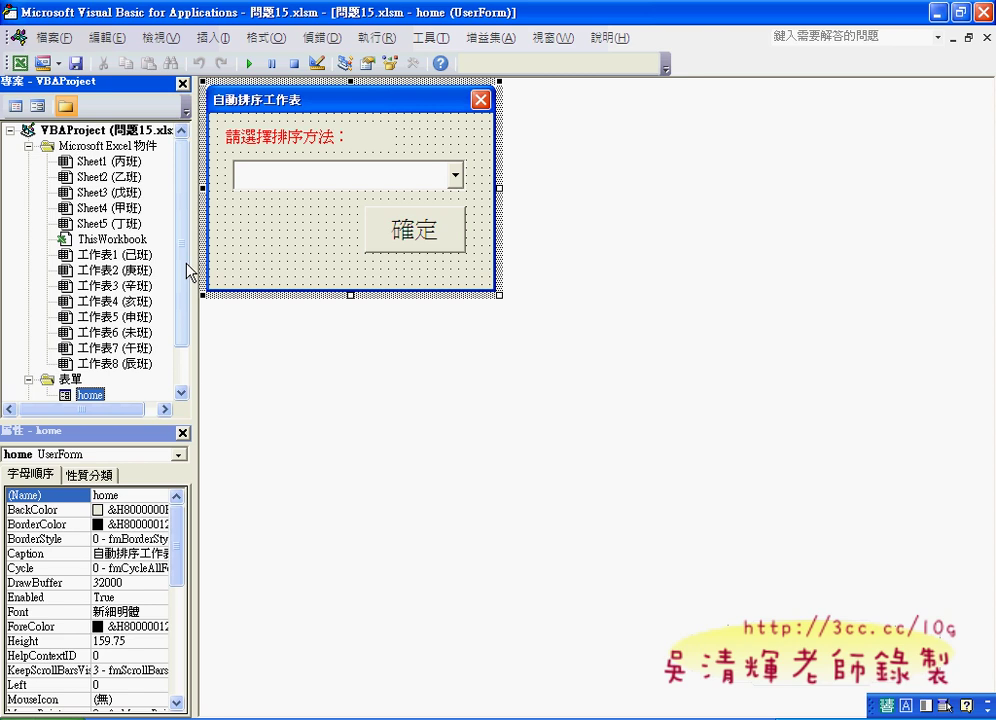
click(130, 240)
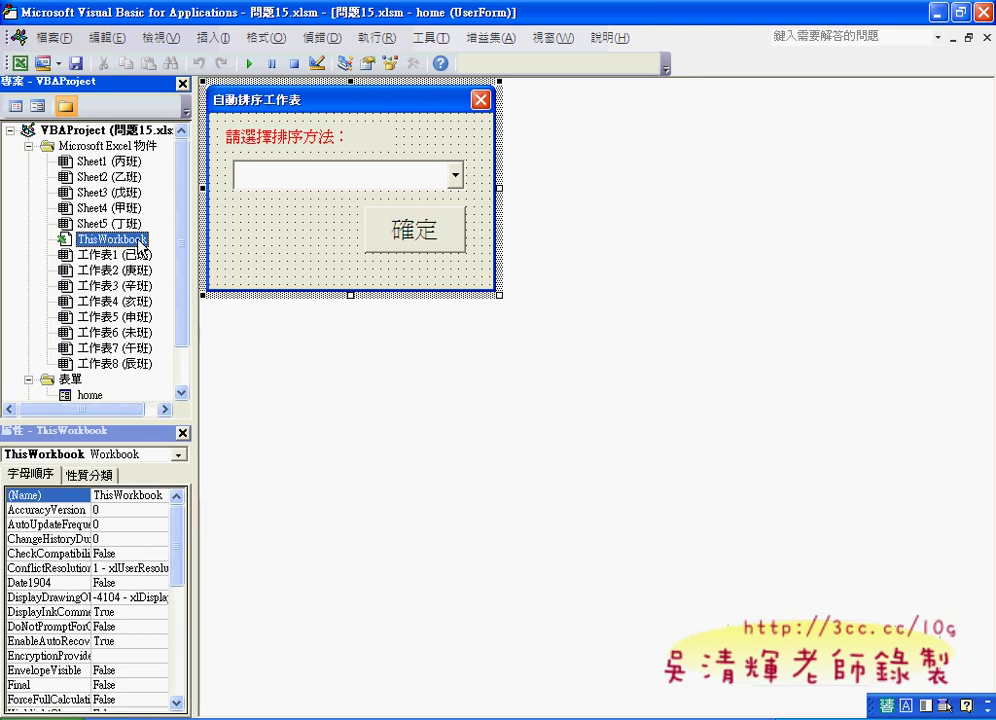
double_click(140, 246)
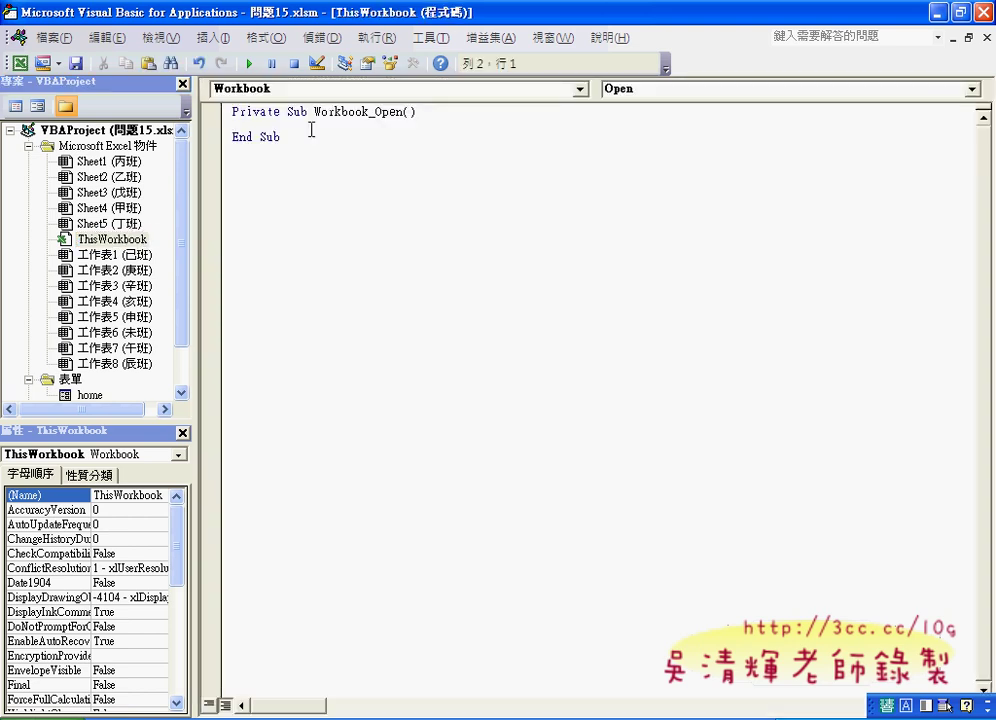
Create the Workbook_Open procedure in ThisWorkbook and begin an indented 'call' line
click(620, 90)
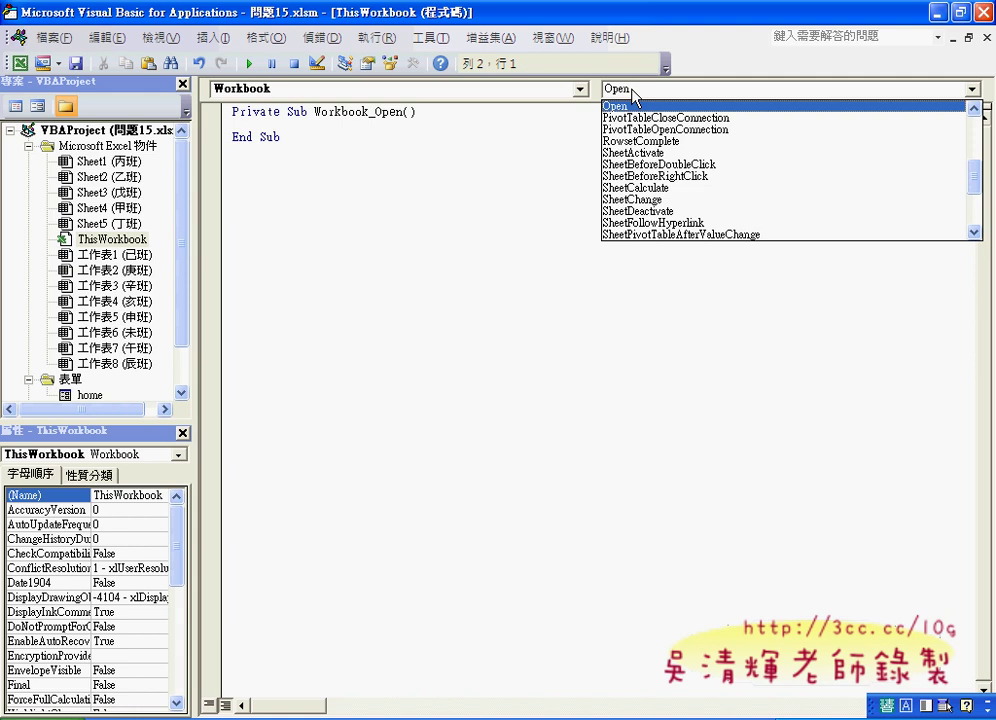
click(383, 124)
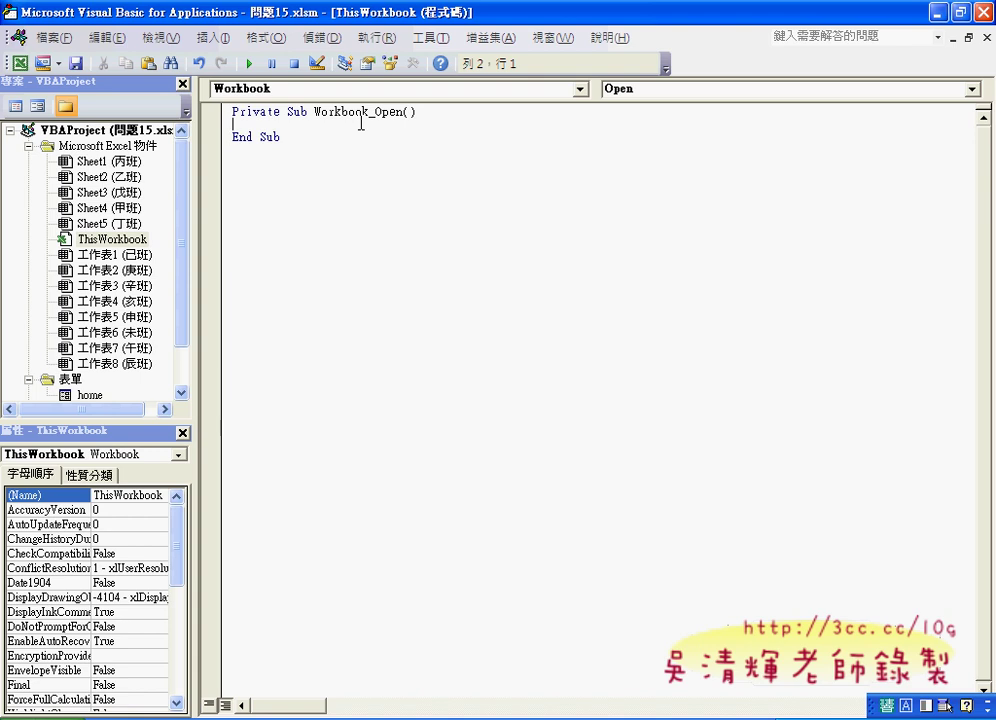
key(Tab)
text(call)
Copy the 啟動表單 name from Module1 and paste it after call to complete Call 啟動表單
click(181, 380)
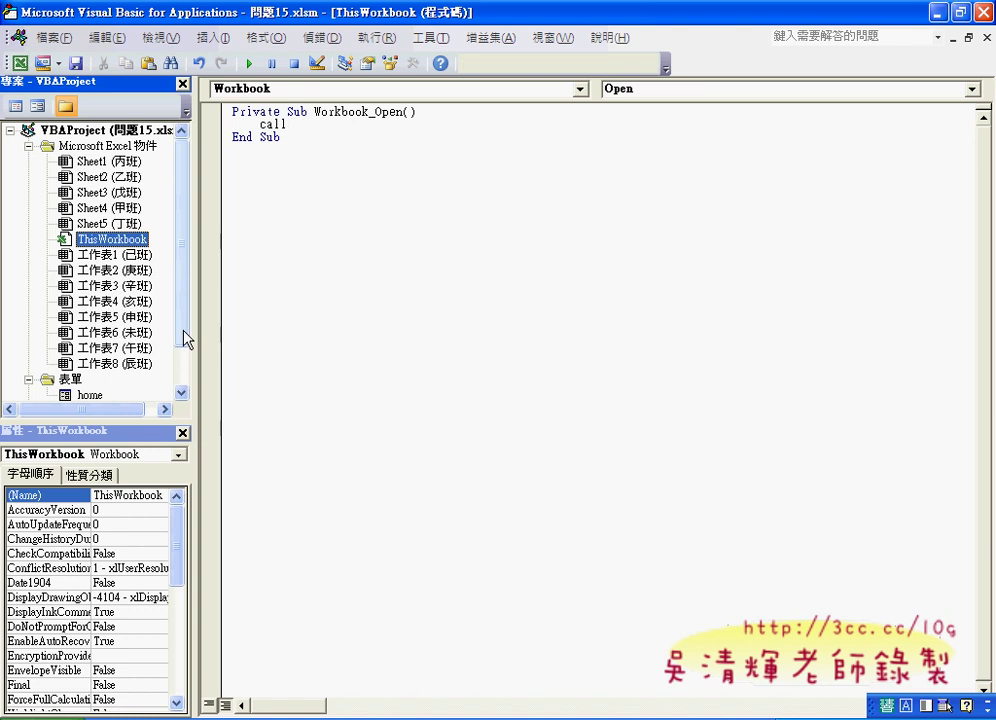
double_click(112, 380)
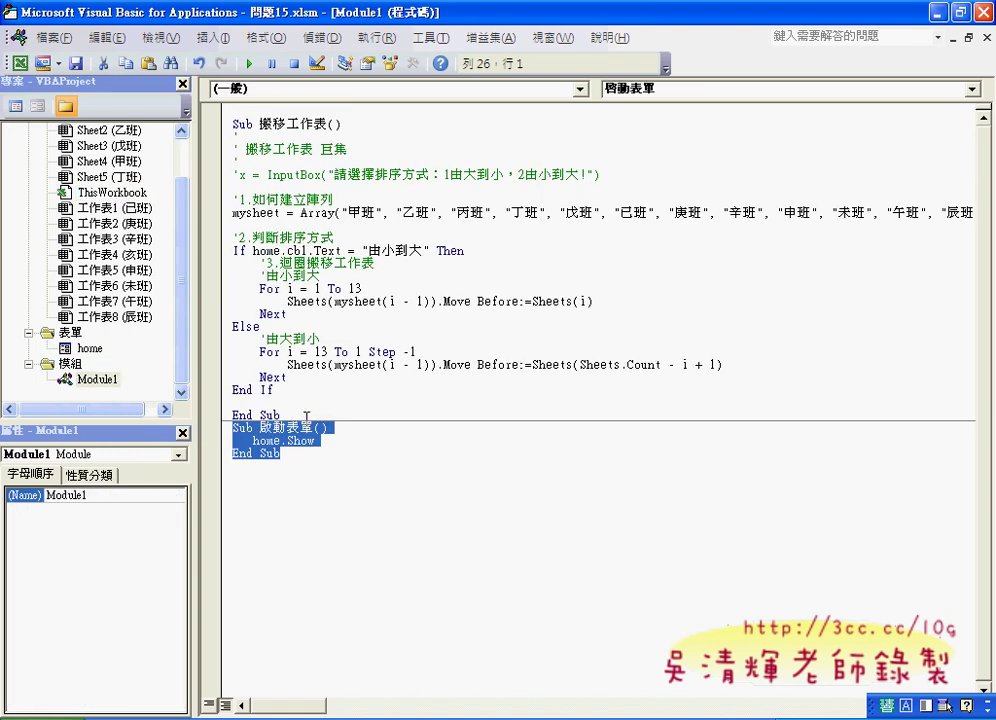
click(282, 415)
drag(261, 427, 316, 428)
key(ctrl+c)
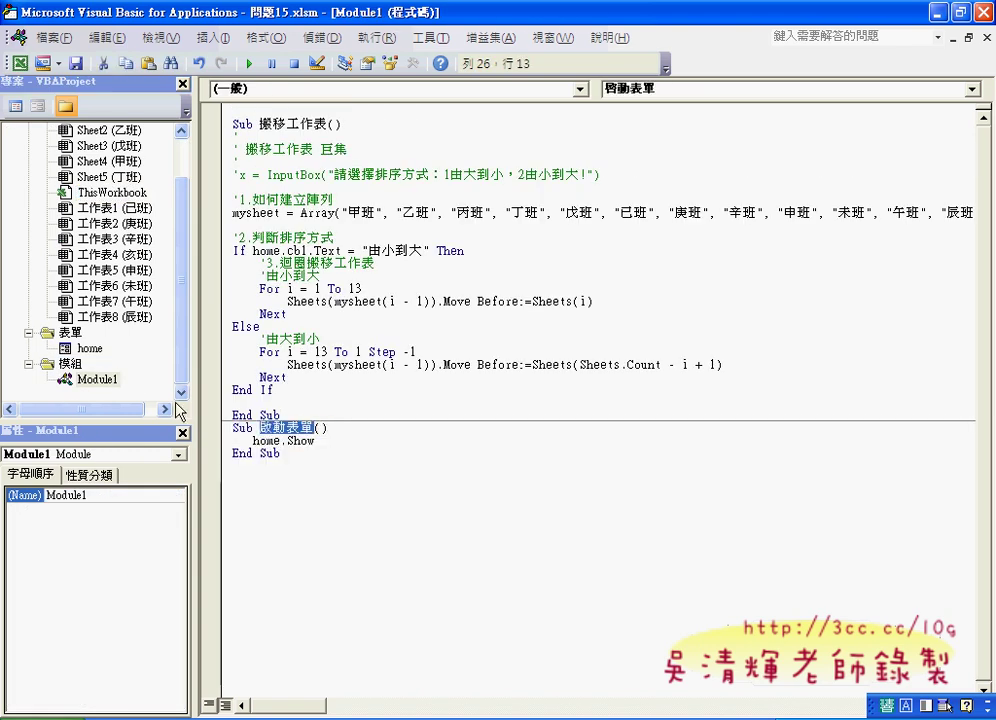
double_click(106, 192)
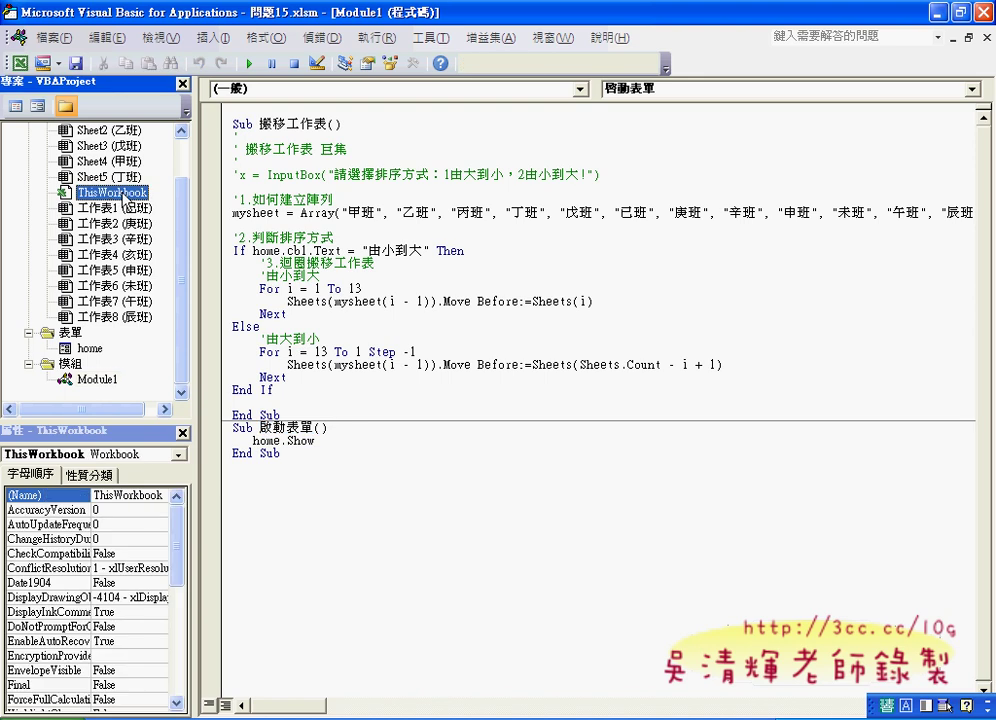
key(ctrl+v)
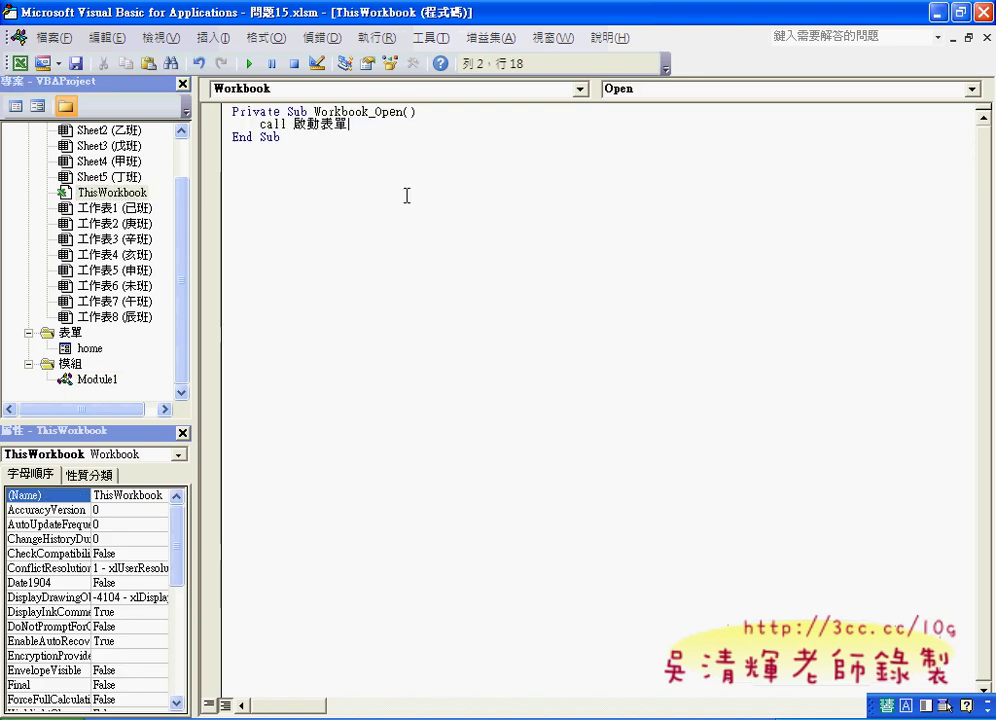
key(Down)
key(Down)
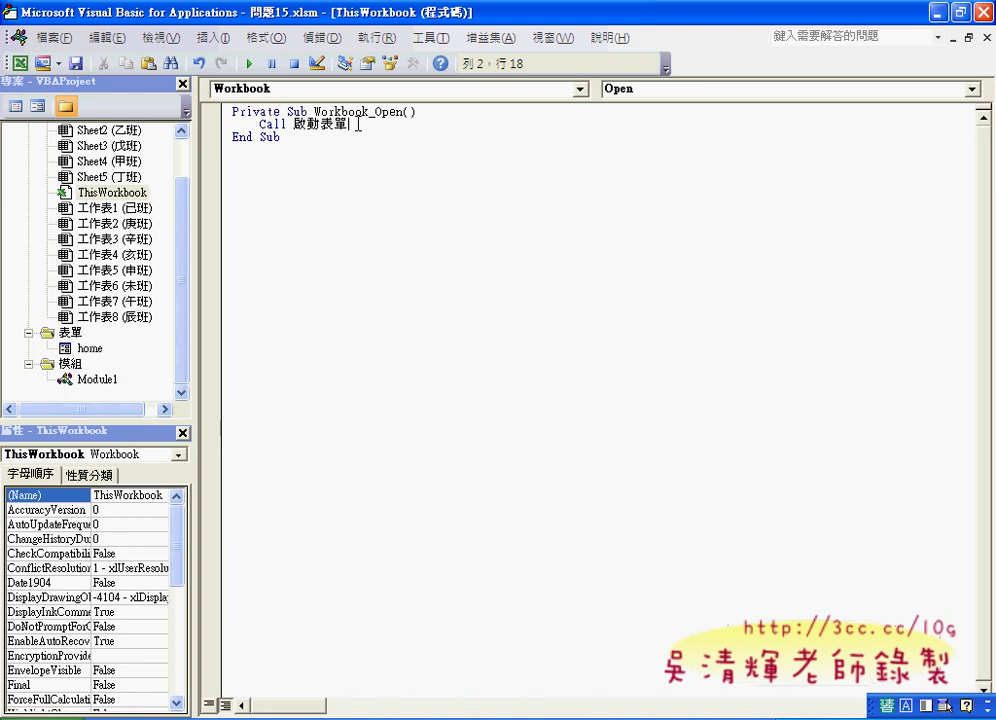
drag(352, 124, 232, 124)
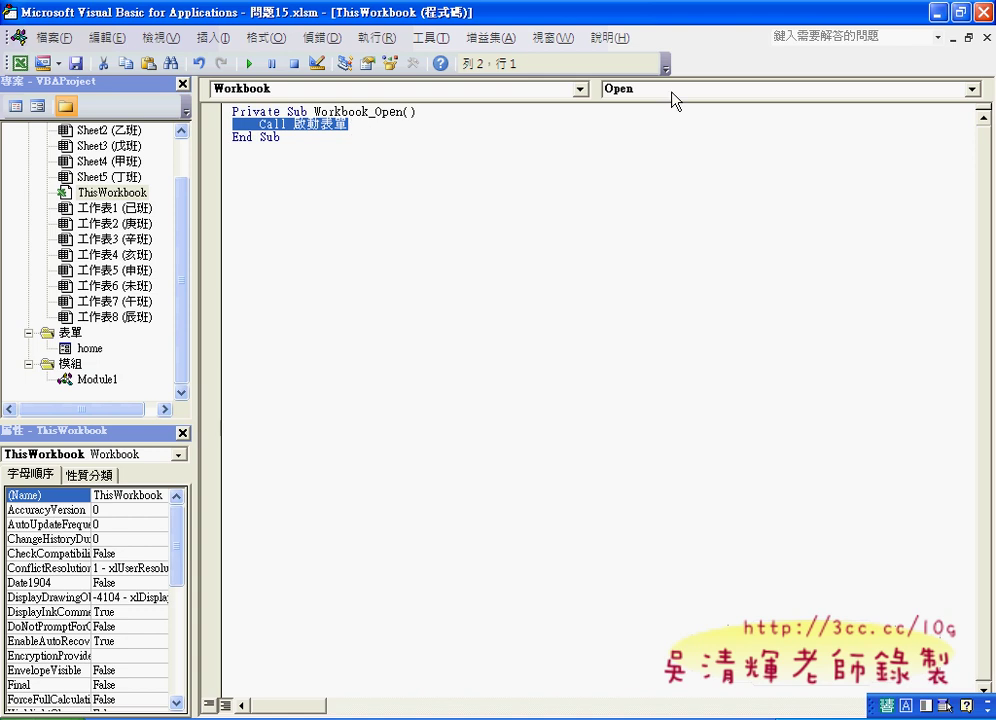
Close the VBA editor and Excel, saving the changes to the workbook
click(985, 14)
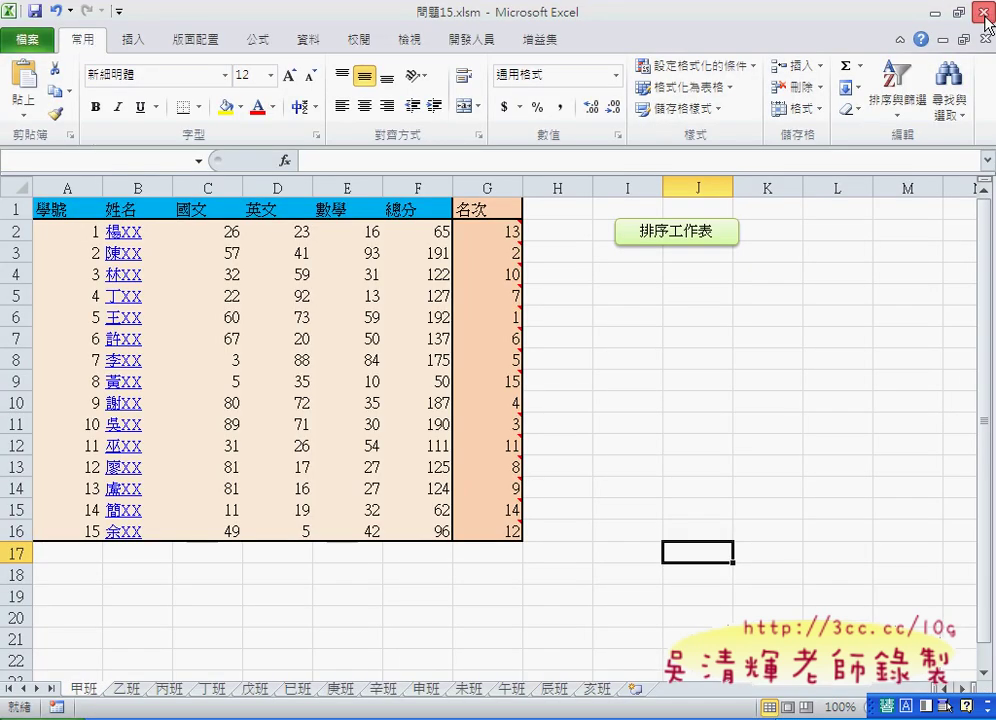
click(985, 14)
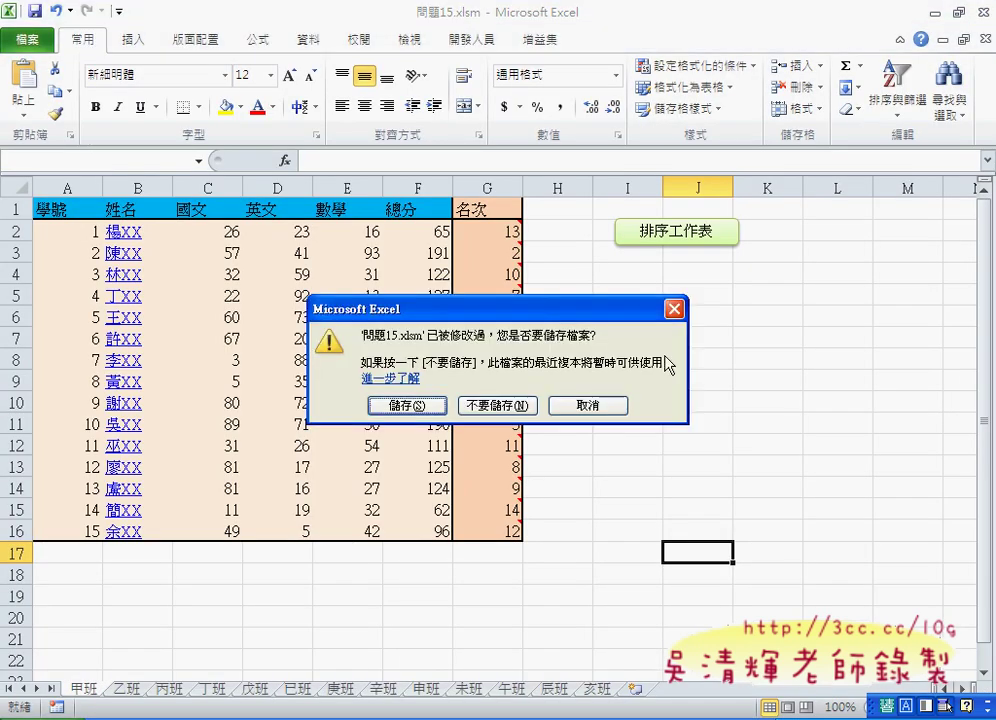
click(414, 407)
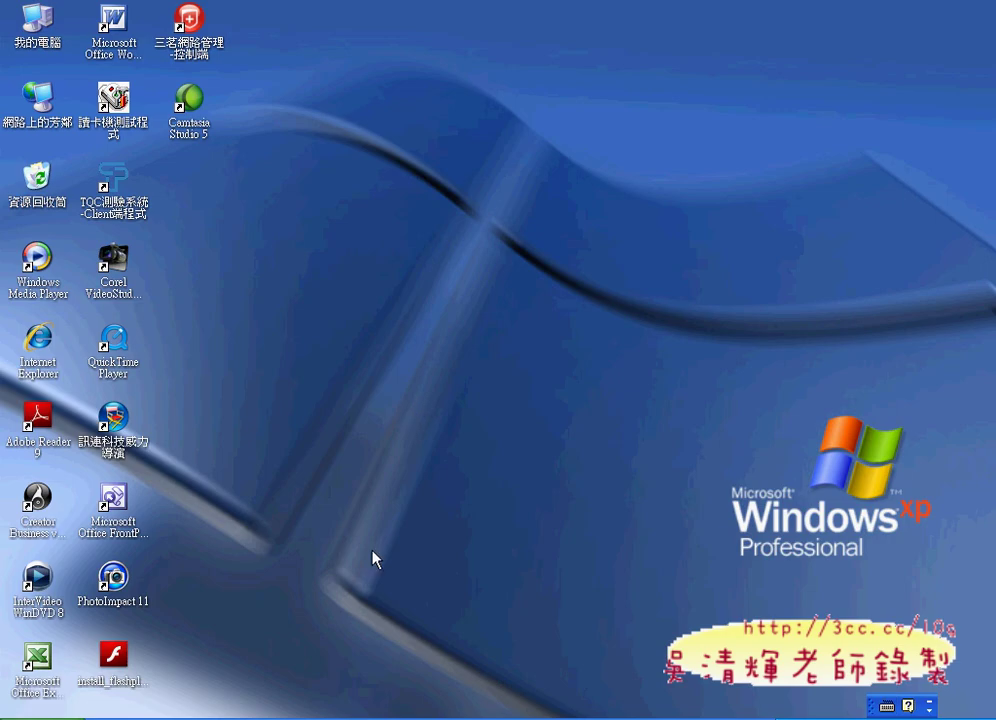
Reopen 問題15.xlsm from the Q1-Q50 範例 folder in Windows Explorer
click(195, 717)
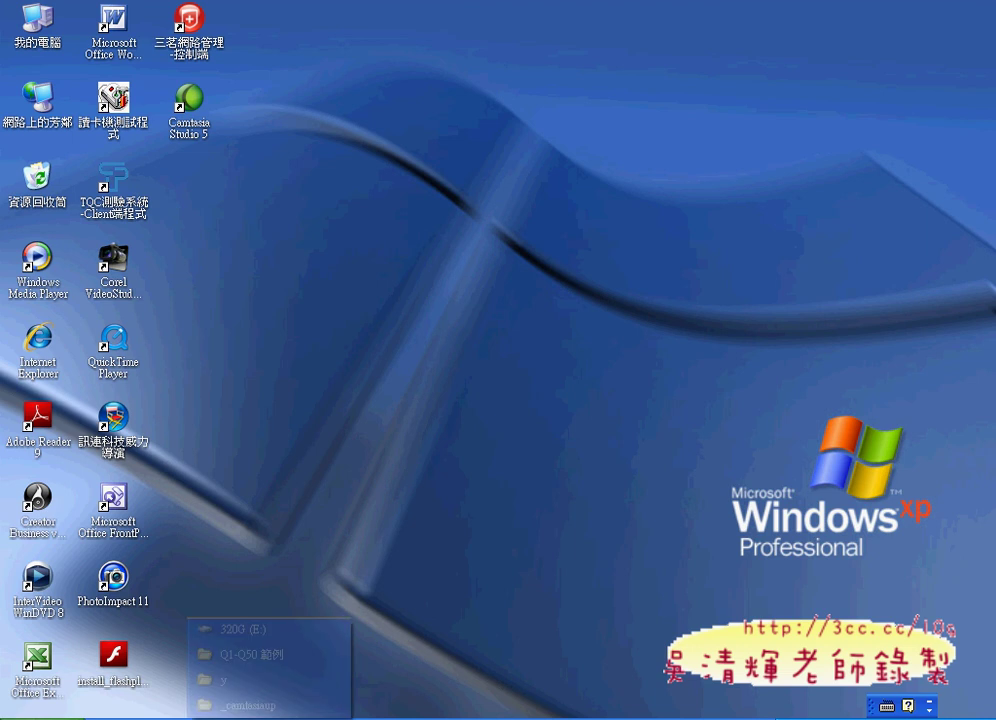
click(285, 658)
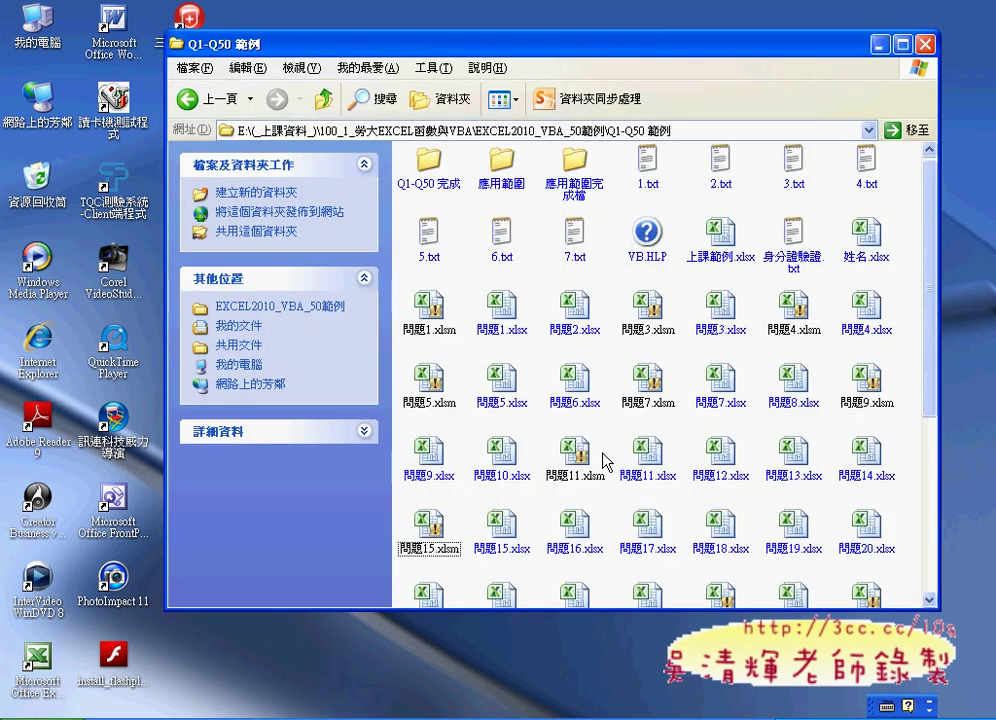
click(432, 524)
double_click(432, 524)
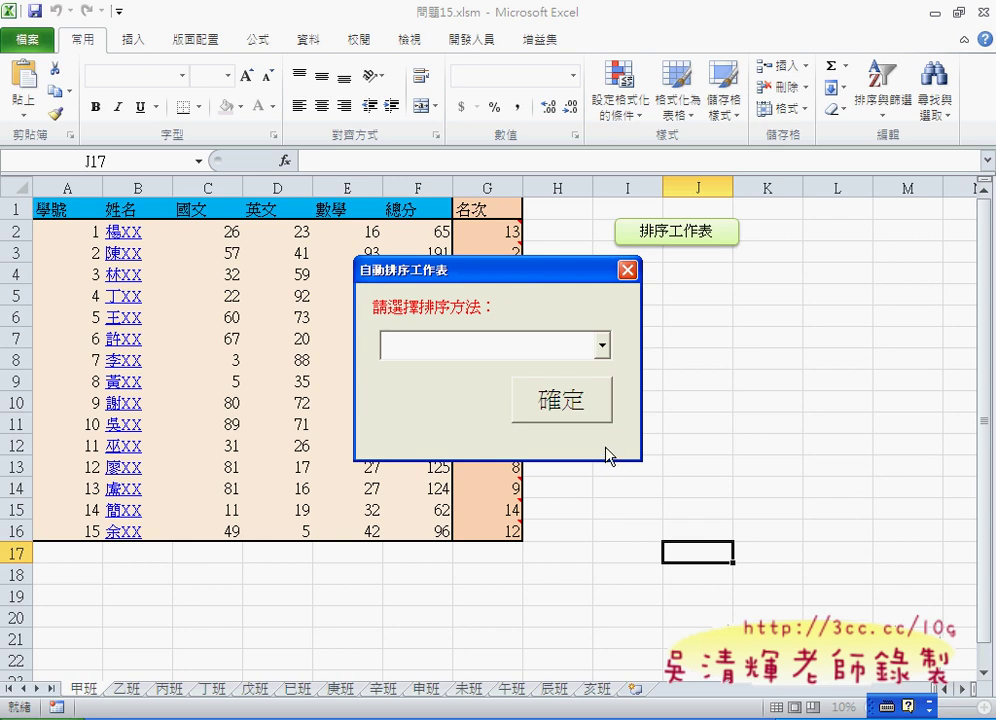
Close the 自動排序工作表 form to return to the 甲班 sheet
click(627, 271)
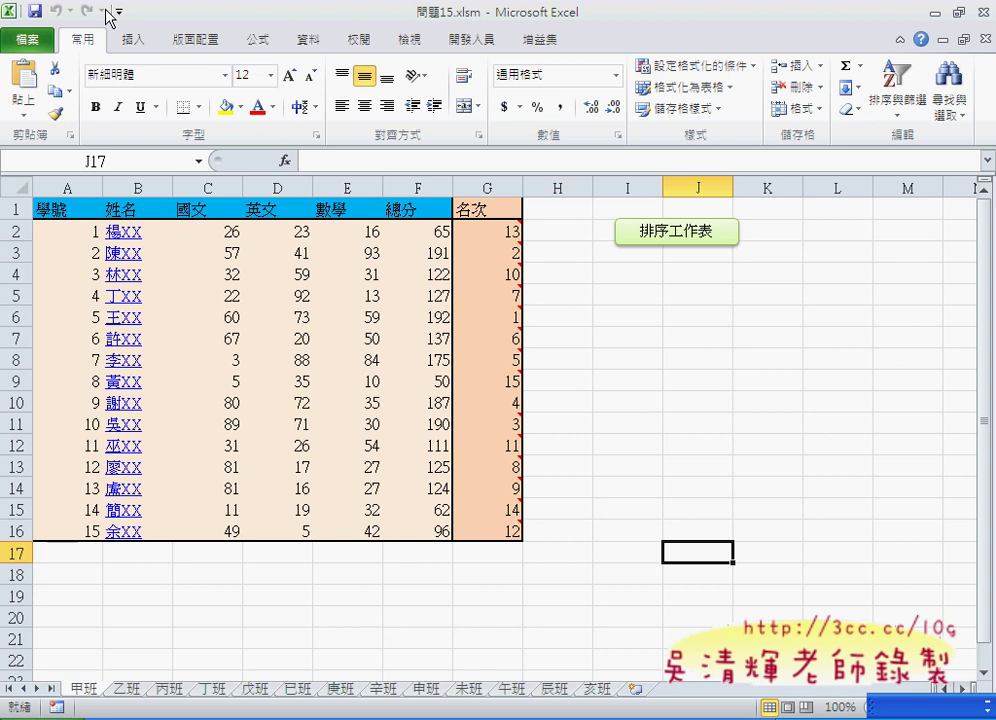
Add the 啟動表單 macro from the Macros category to the Quick Access Toolbar and confirm with OK
click(119, 12)
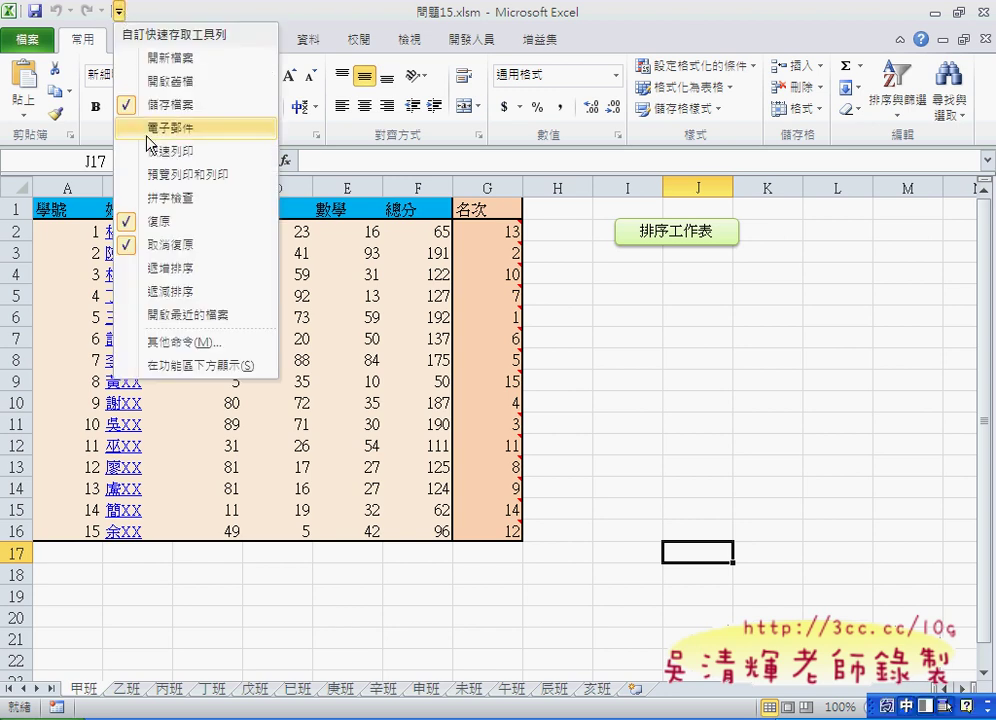
click(168, 343)
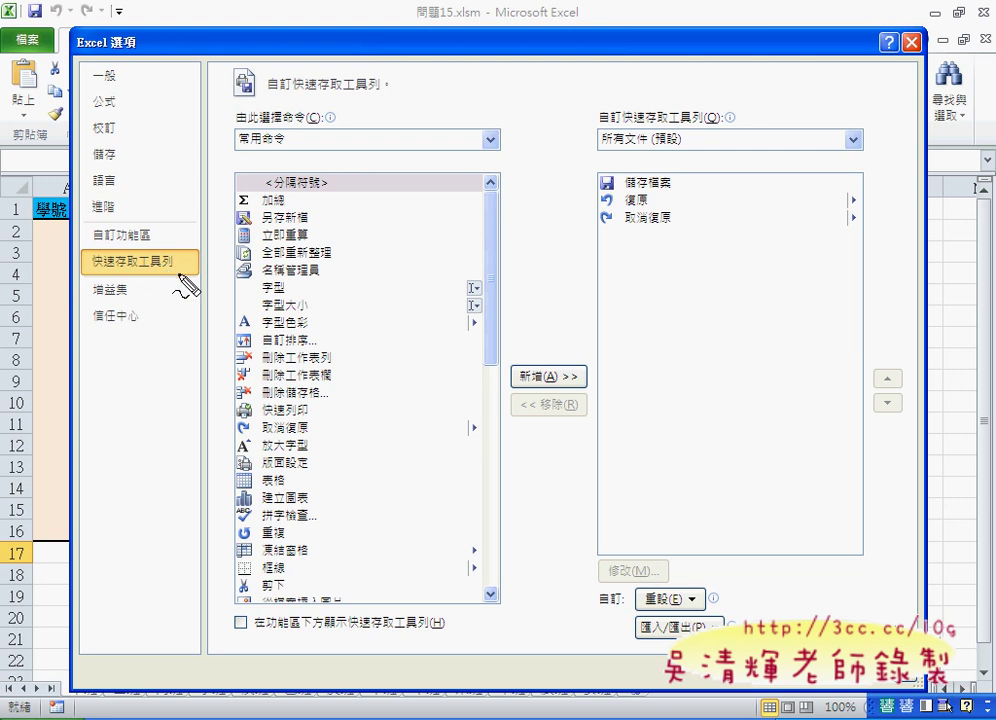
mouse_move(178, 268)
mouse_down()
mouse_move(80, 272)
mouse_move(200, 262)
mouse_up()
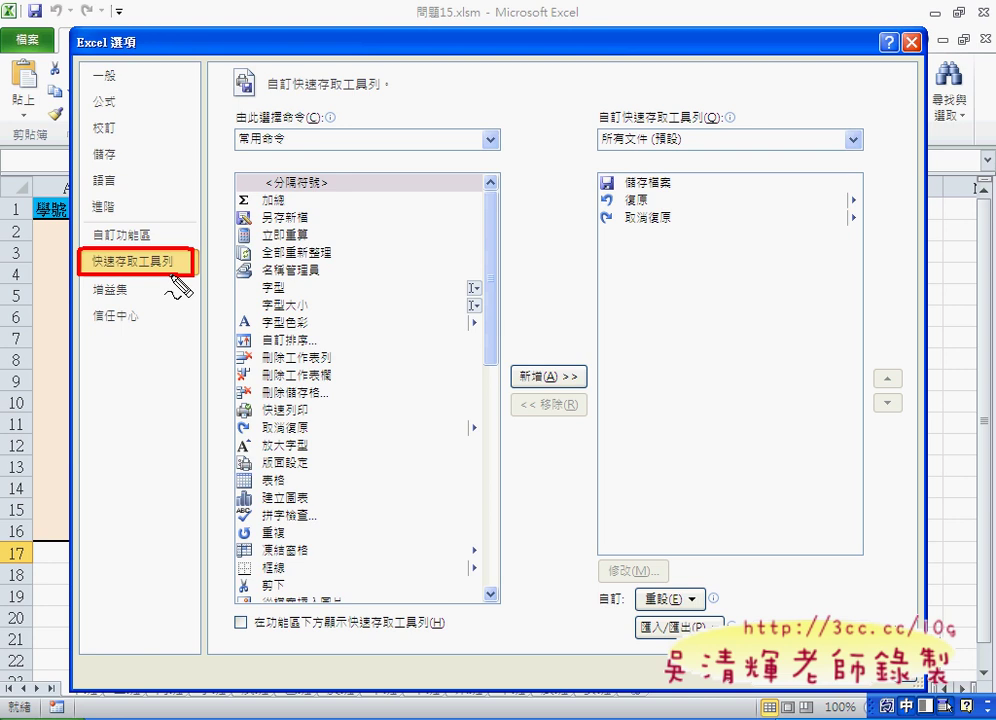
mouse_move(252, 120)
mouse_down()
mouse_move(285, 152)
mouse_move(235, 128)
mouse_up()
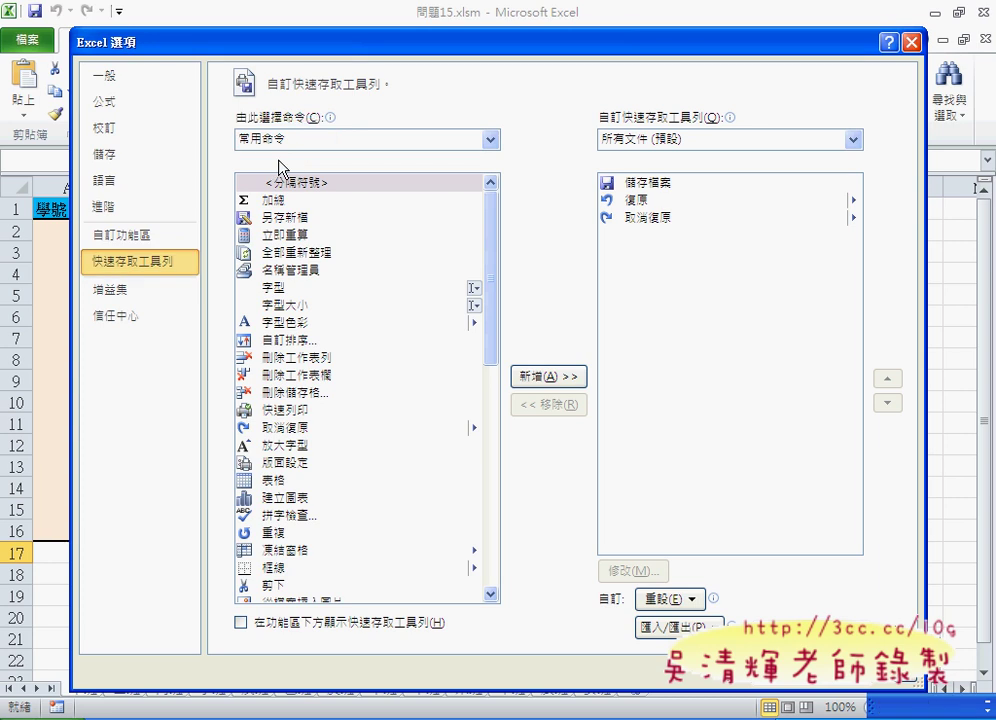
click(310, 140)
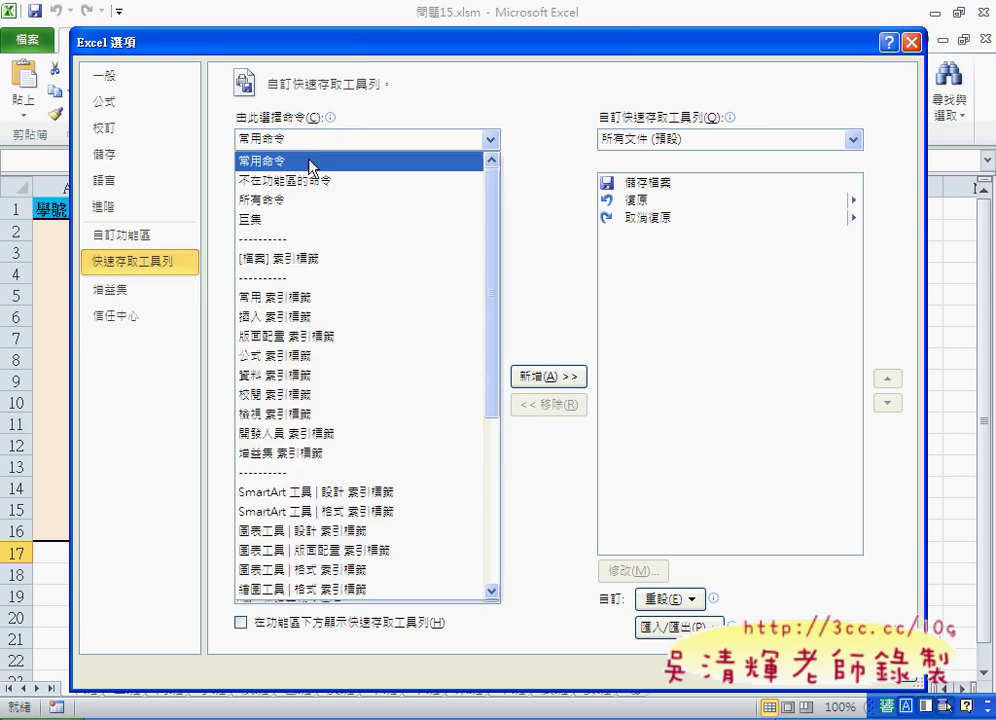
click(300, 219)
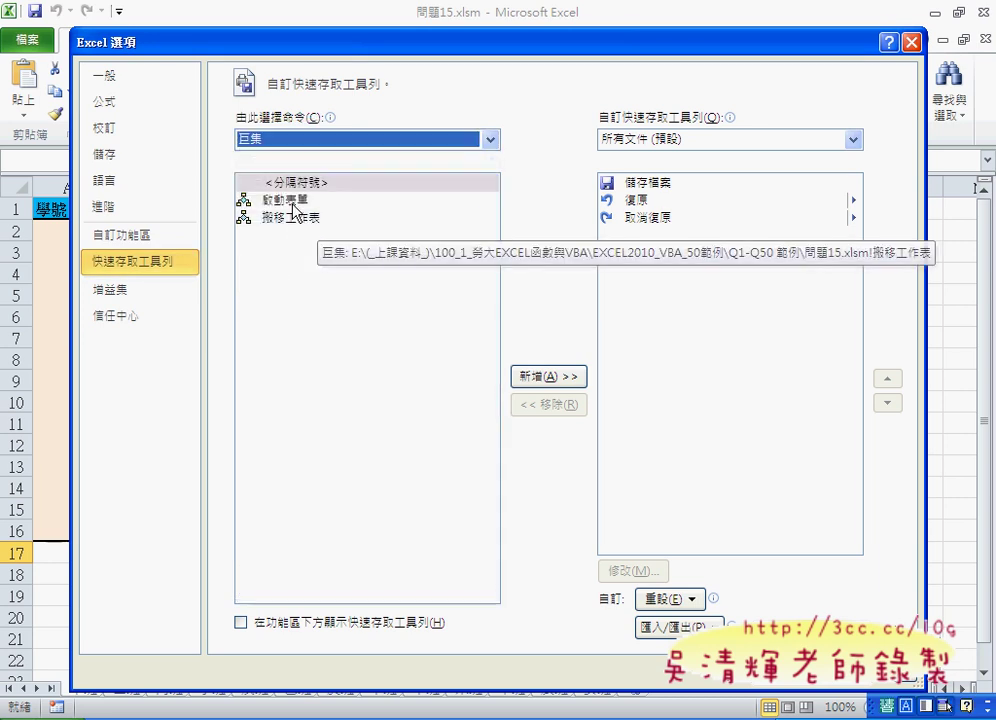
click(293, 203)
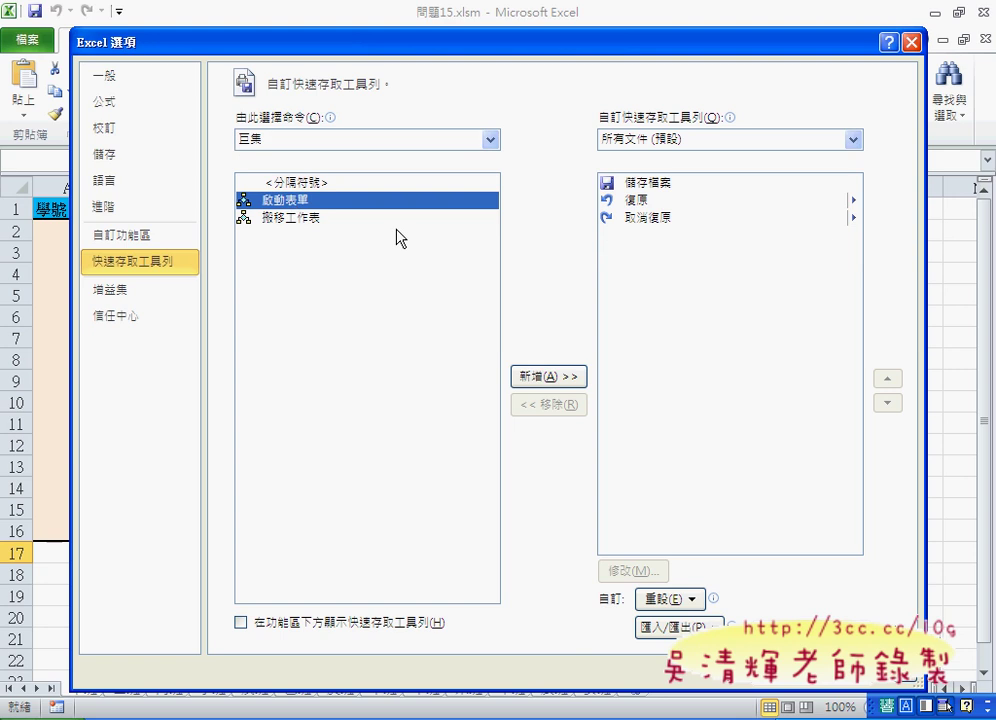
click(567, 377)
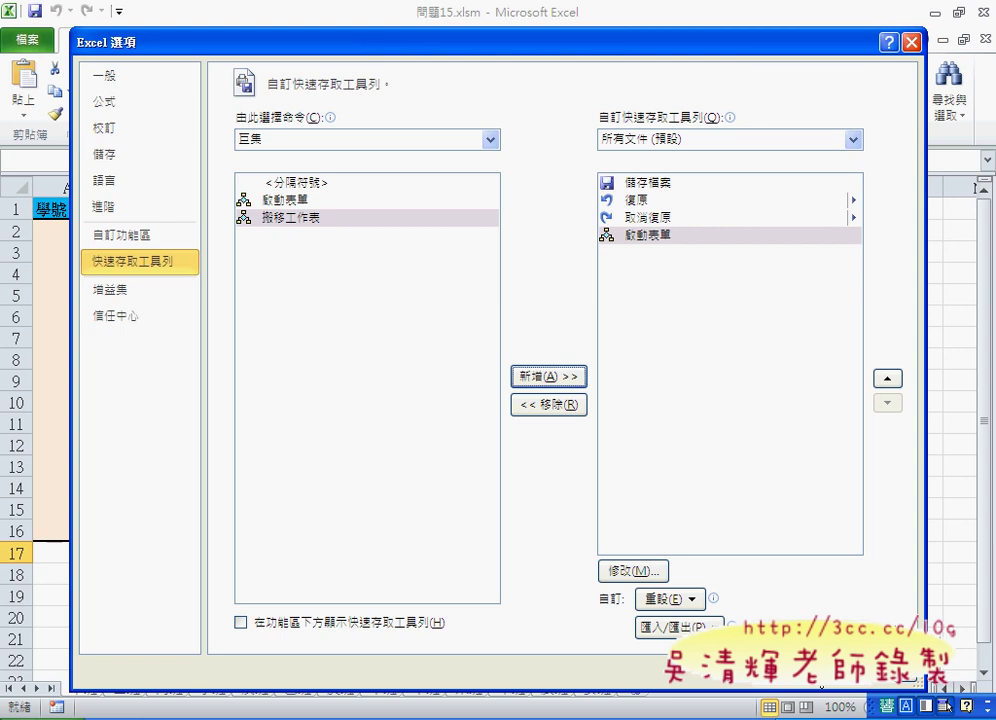
click(820, 686)
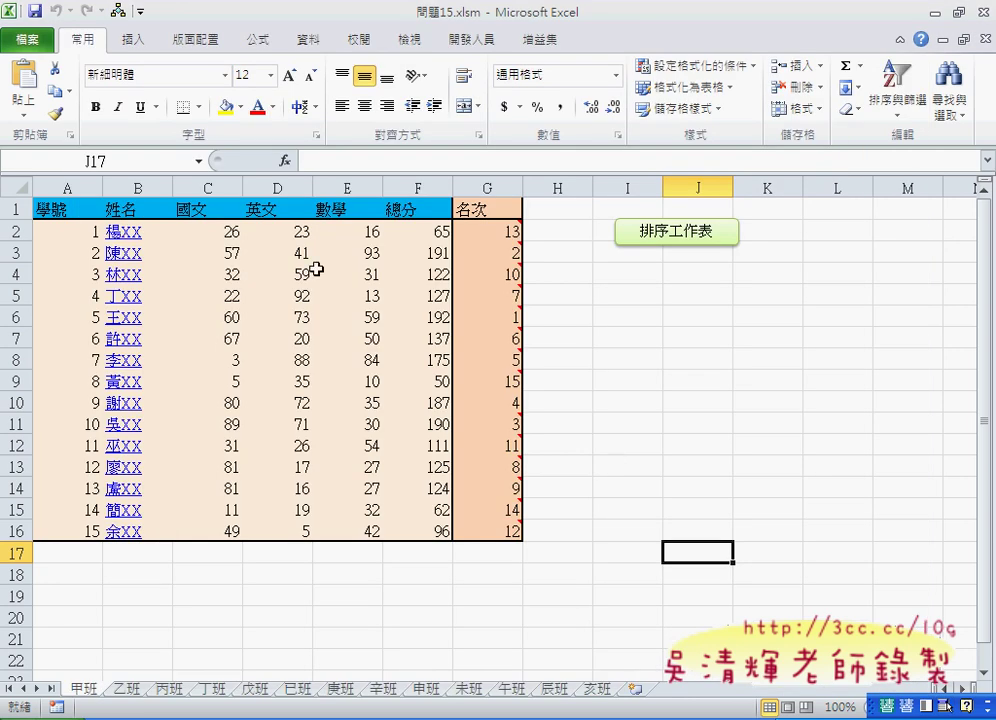
click(118, 12)
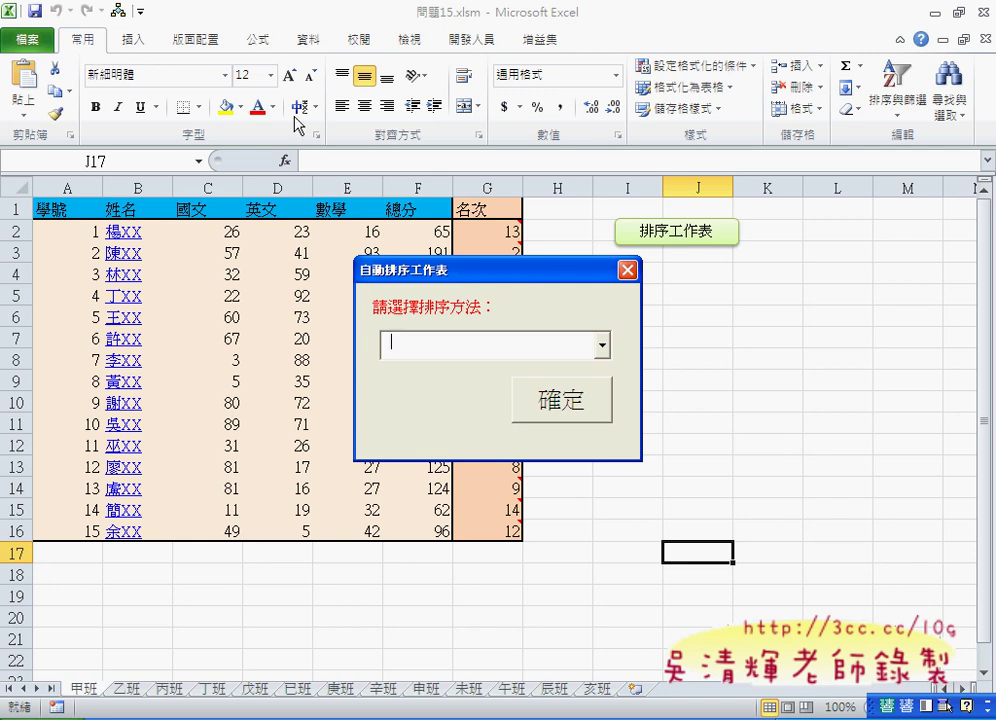
click(627, 270)
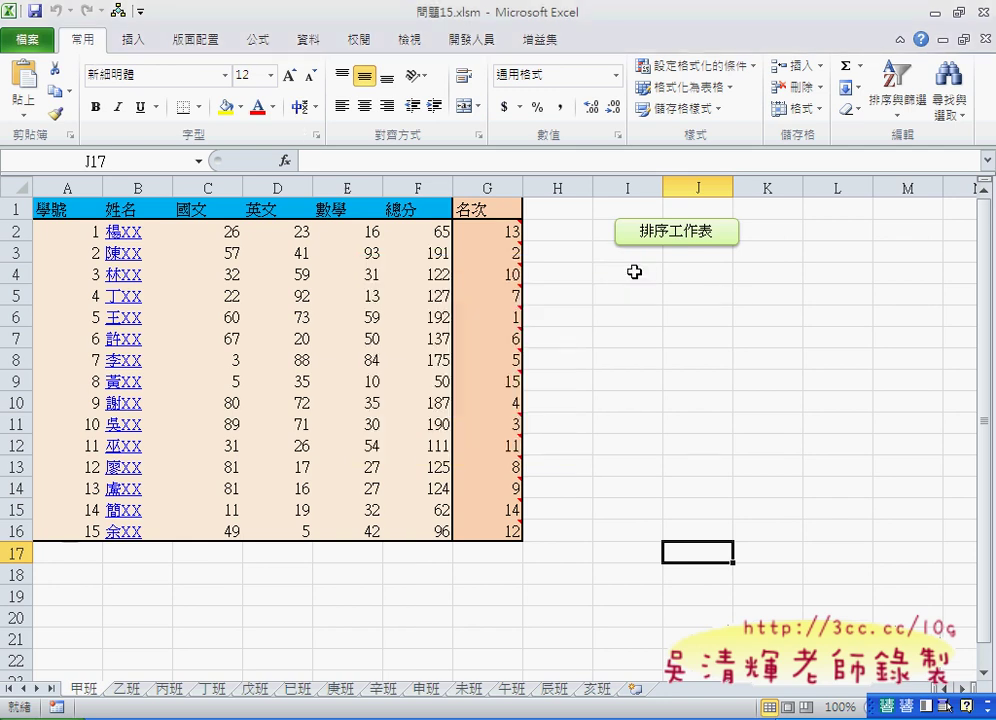
Reopen the Quick Access Toolbar settings, list Macros, and select 啟動表單 in the toolbar list
click(140, 11)
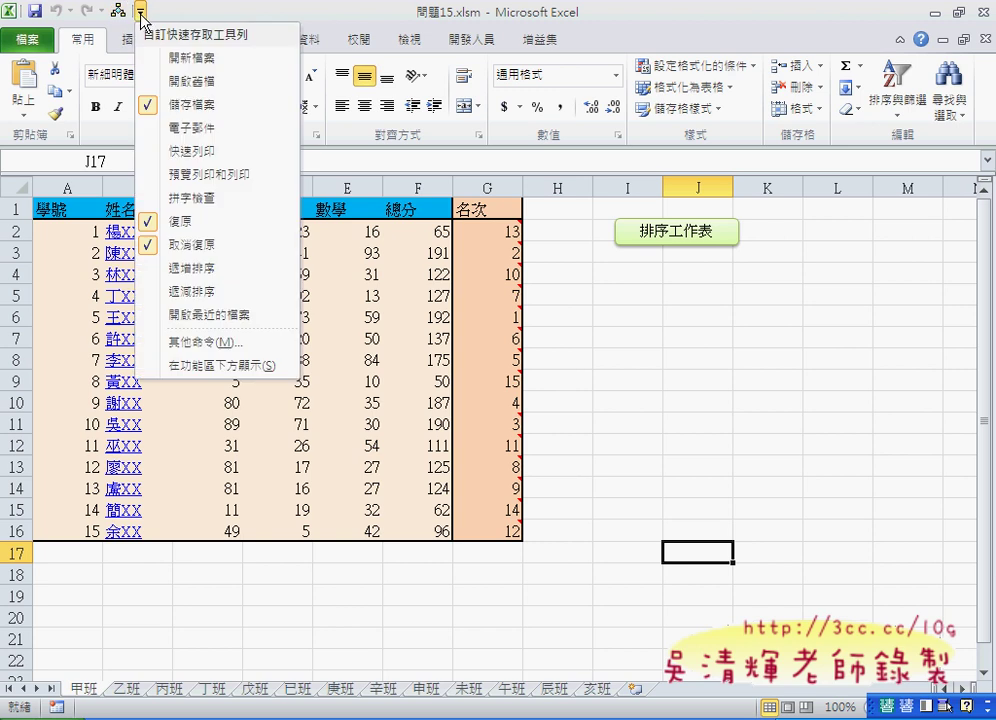
click(200, 342)
click(382, 140)
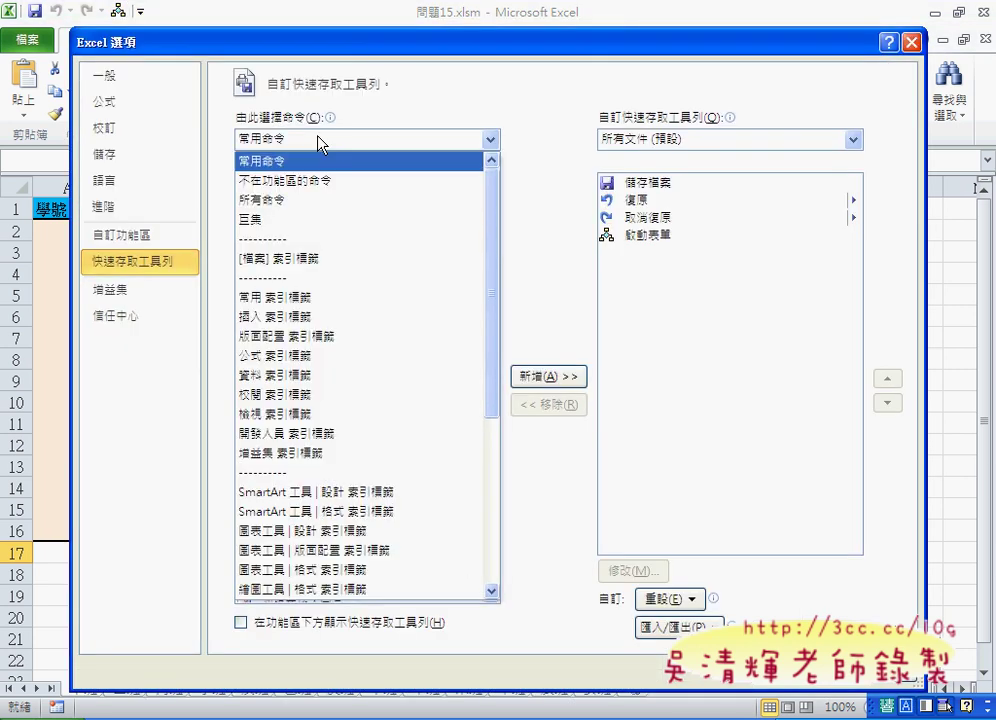
click(318, 220)
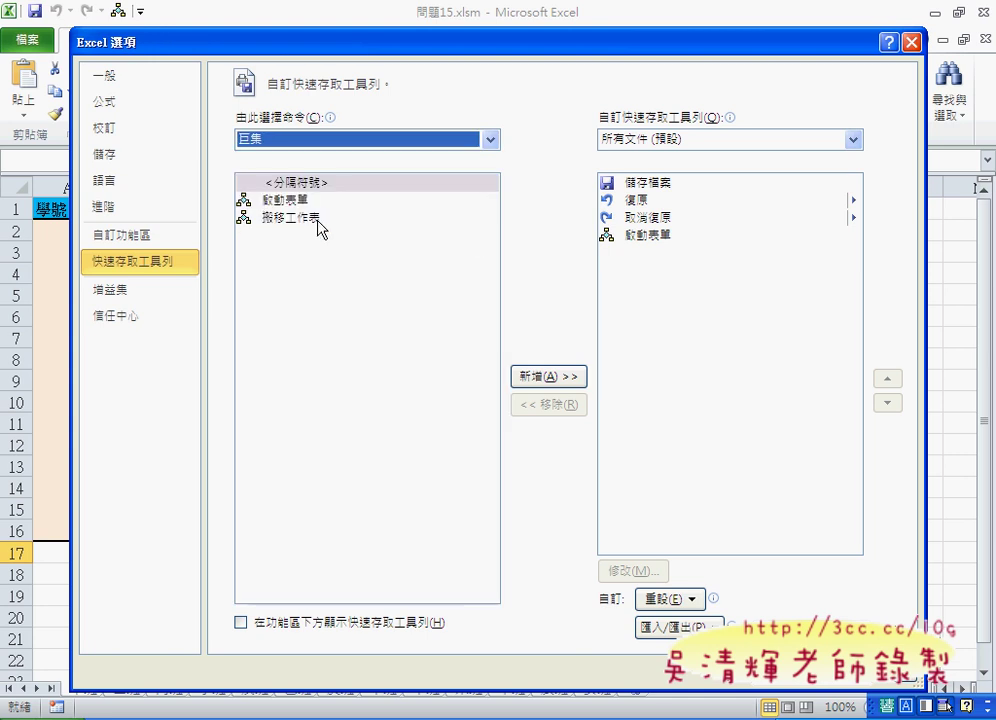
click(372, 201)
click(650, 236)
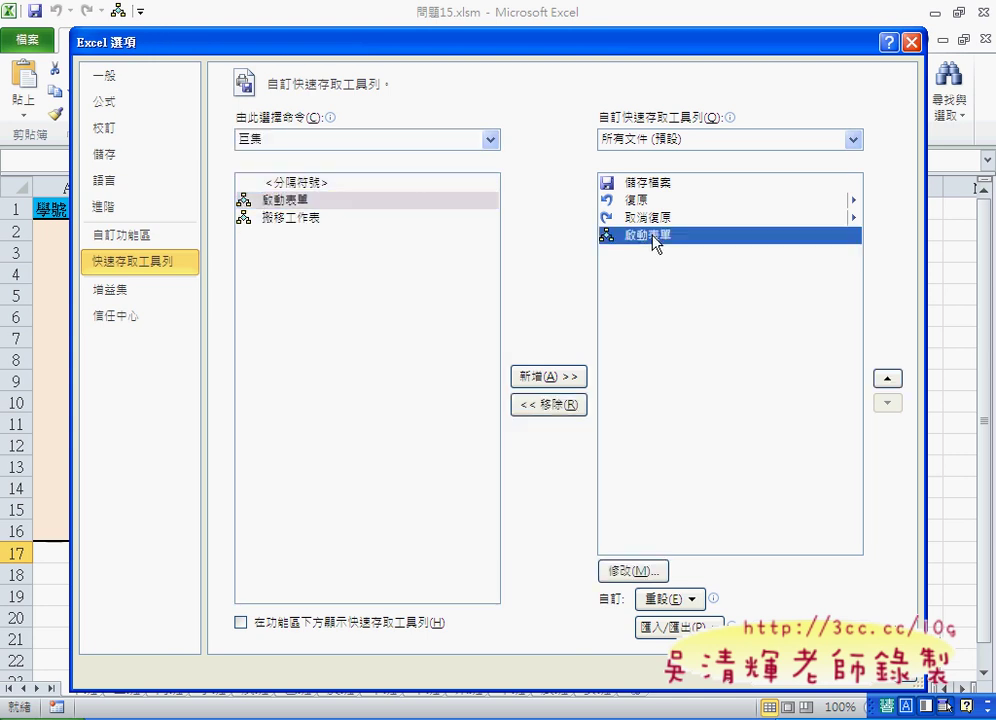